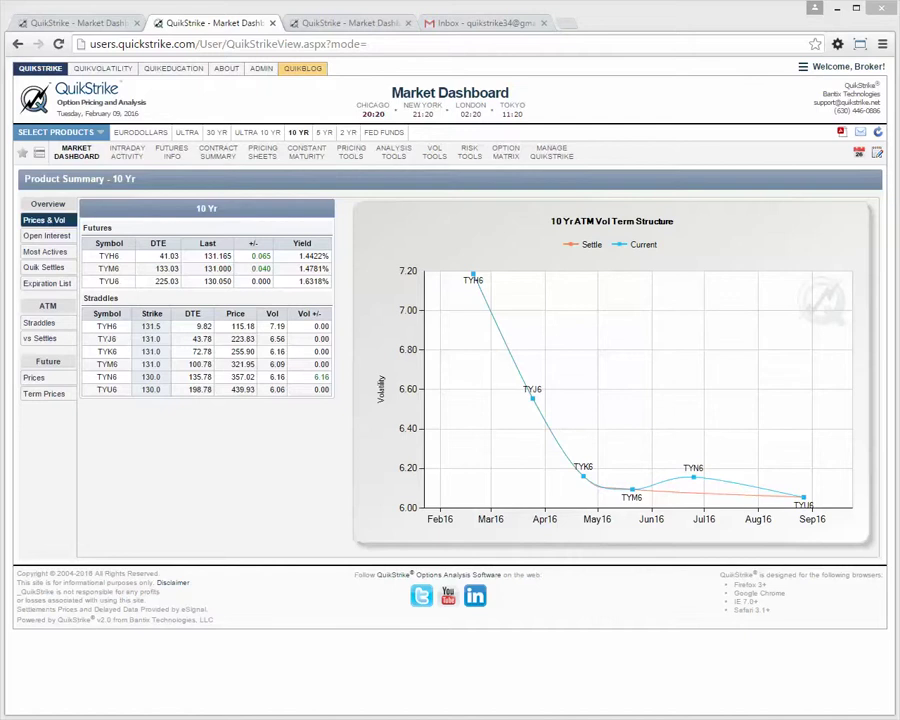
Visit the Corn dashboard on the dev site and its PDF export options, then return to 10 Yr.
left_click(344, 23)
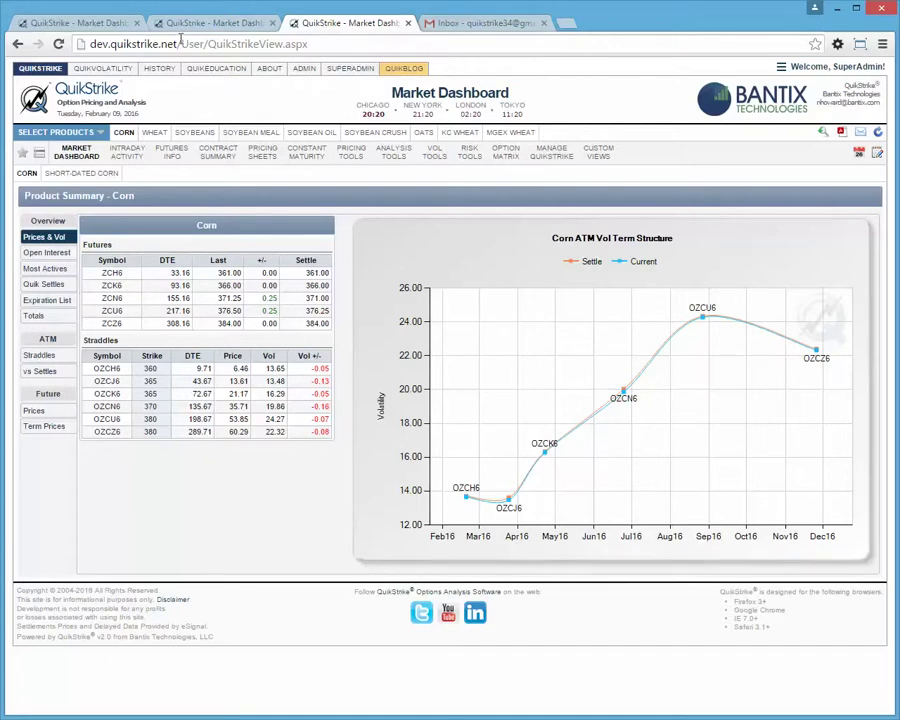
left_click_drag(178, 44, 90, 44)
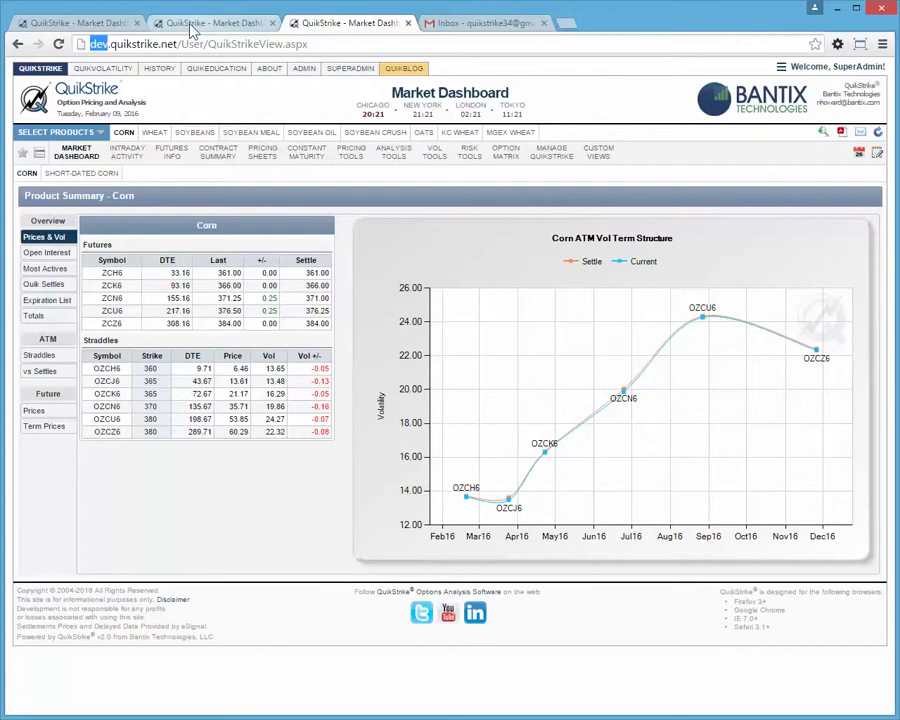
left_click(843, 136)
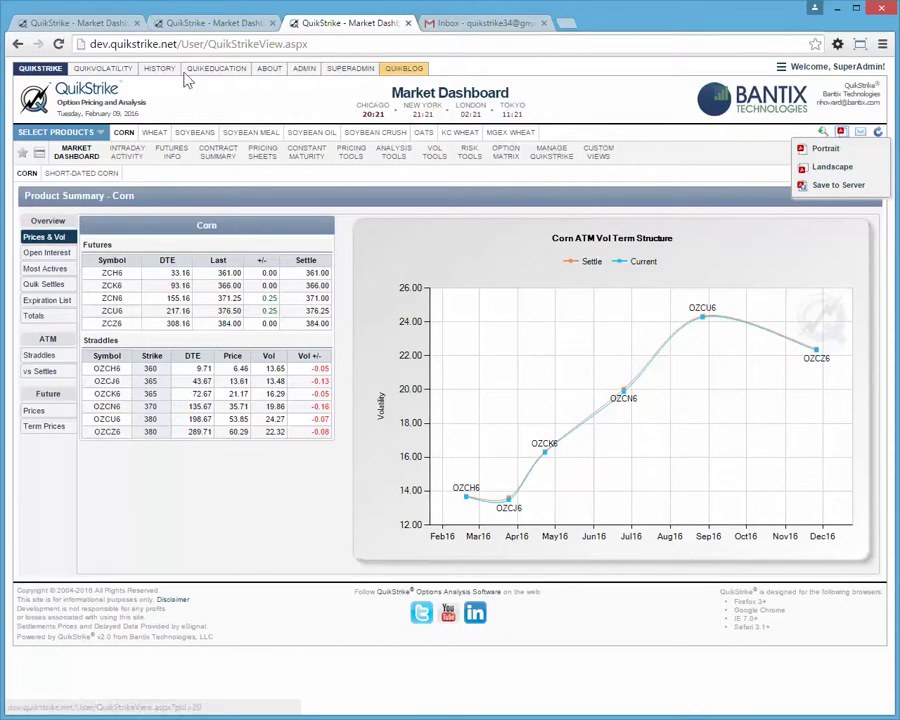
left_click(194, 31)
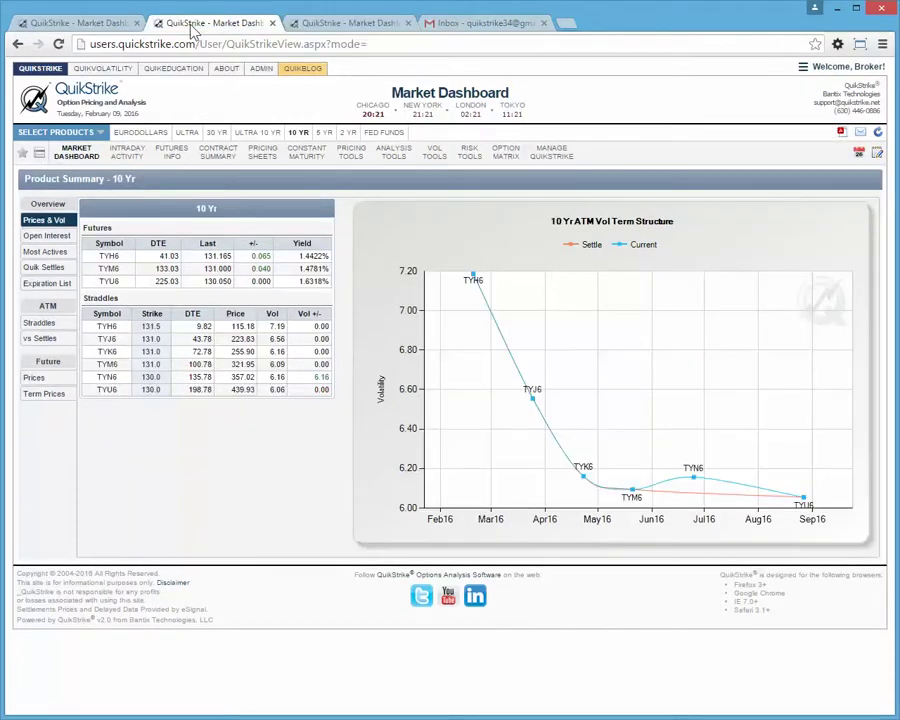
Chart Seasonal Patterns of 10 Yr ATM volatility for TYF11–TYF16 against days to expiration.
left_click(62, 22)
left_click(84, 67)
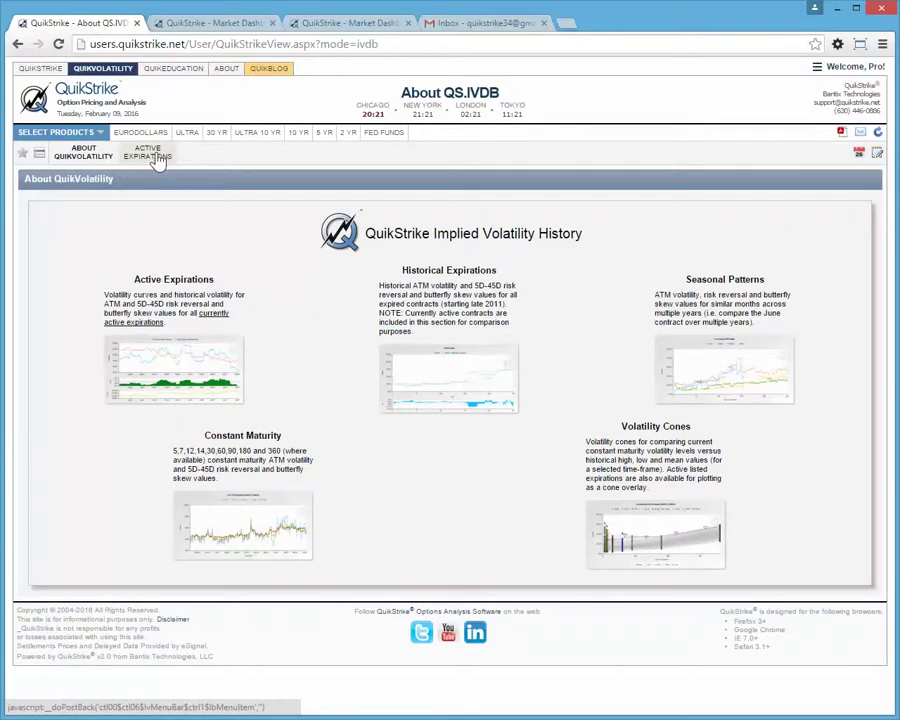
mouse_move(155, 160)
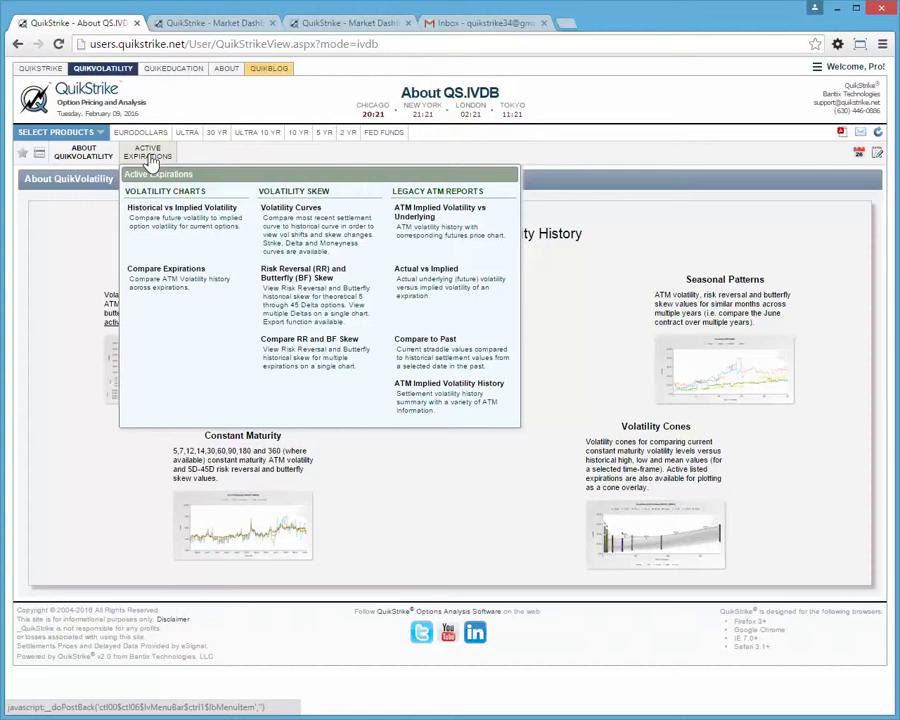
left_click(185, 24)
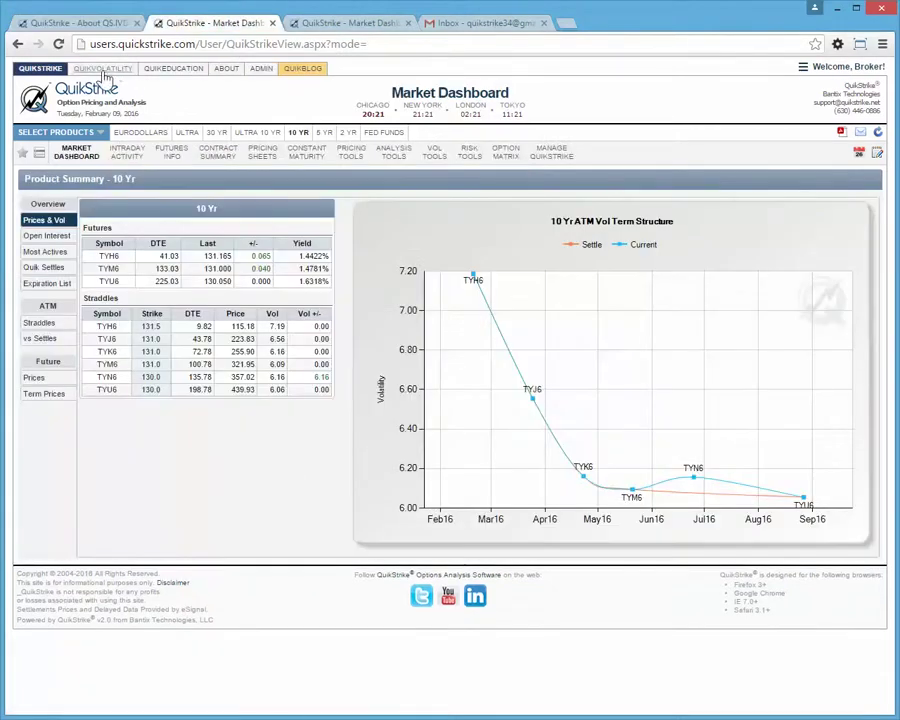
left_click(102, 68)
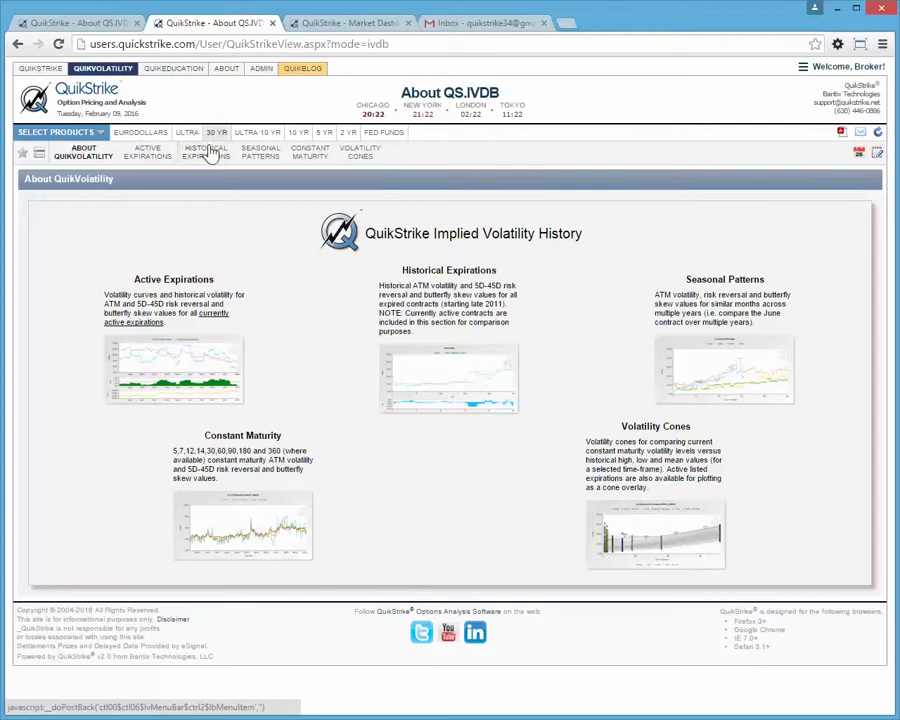
mouse_move(207, 155)
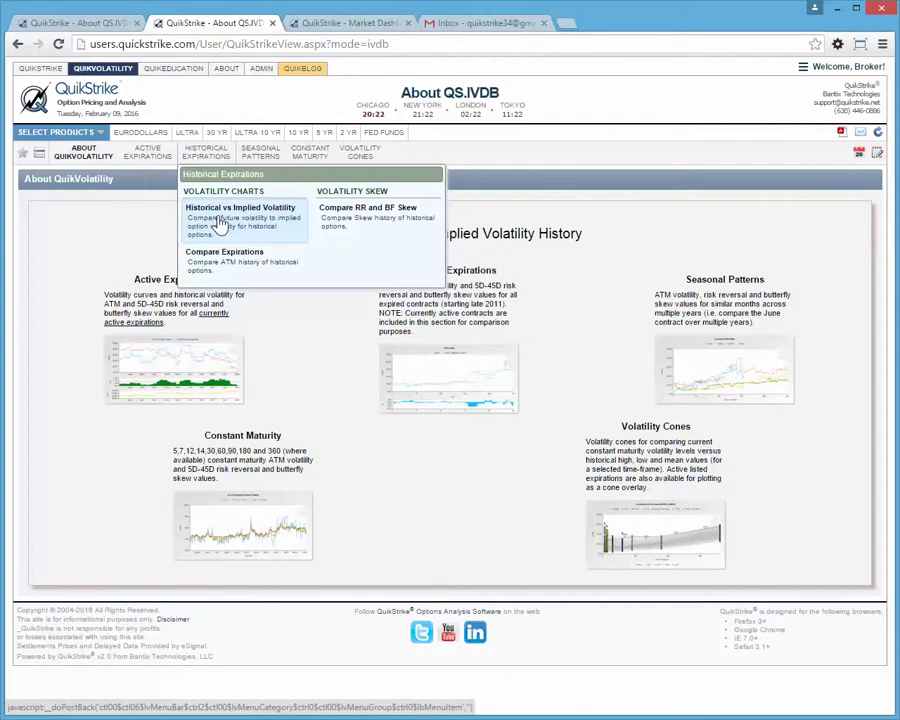
left_click(220, 222)
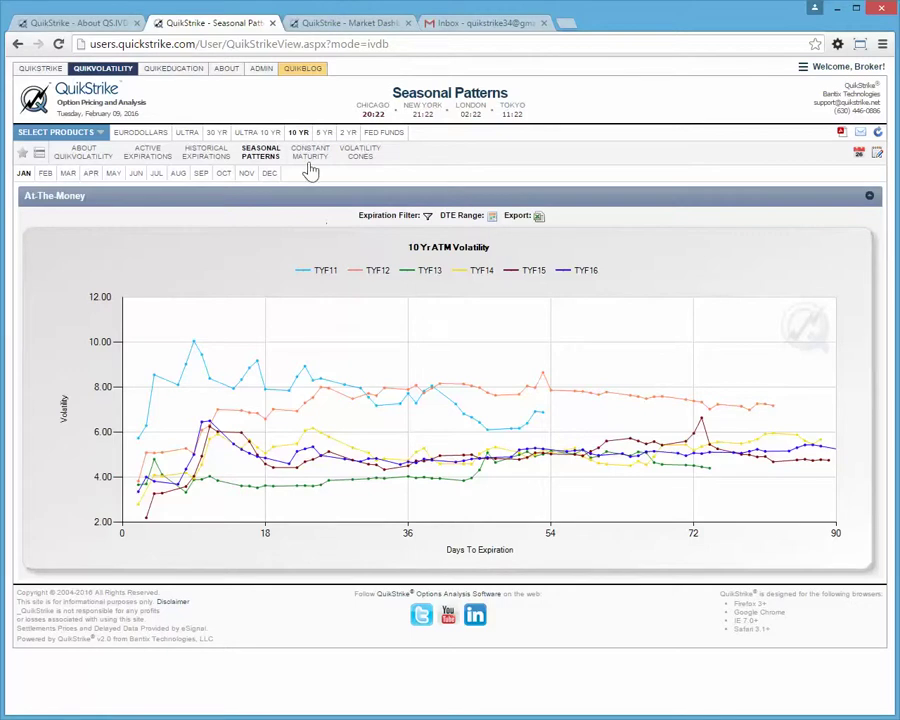
Show the 10 Yr ATM volatility cone for 11/9/2015–2/9/2016 across TY_30, TY_60 and TY_90.
mouse_move(311, 165)
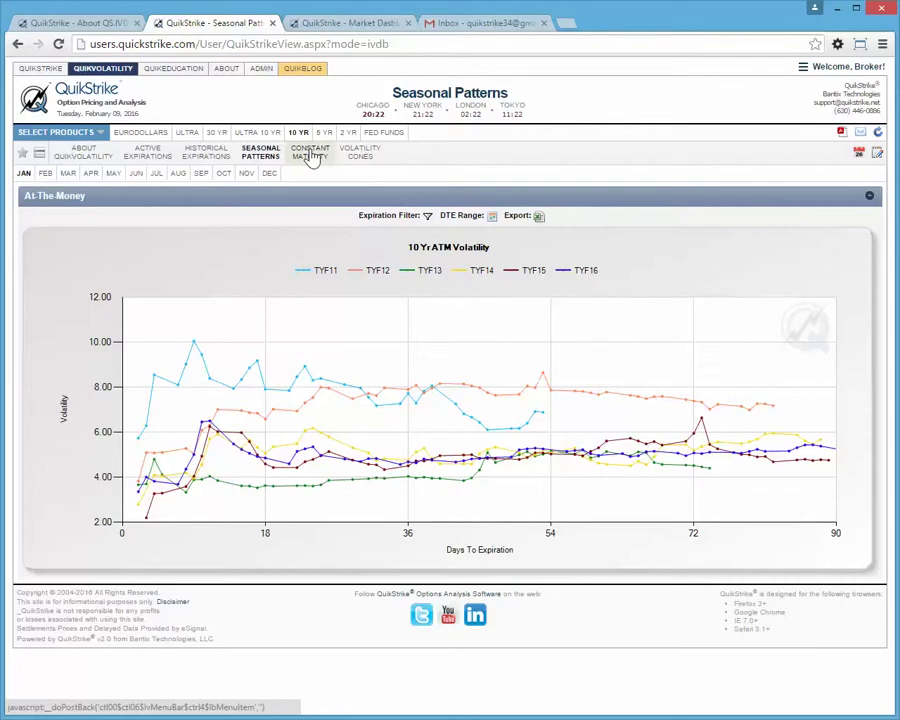
mouse_move(361, 157)
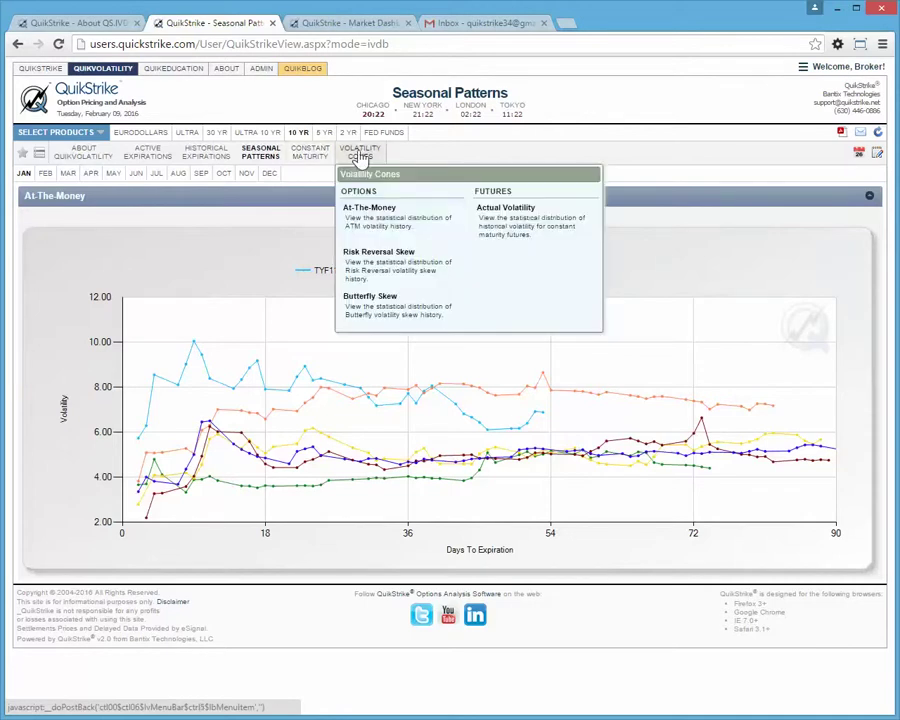
left_click(369, 229)
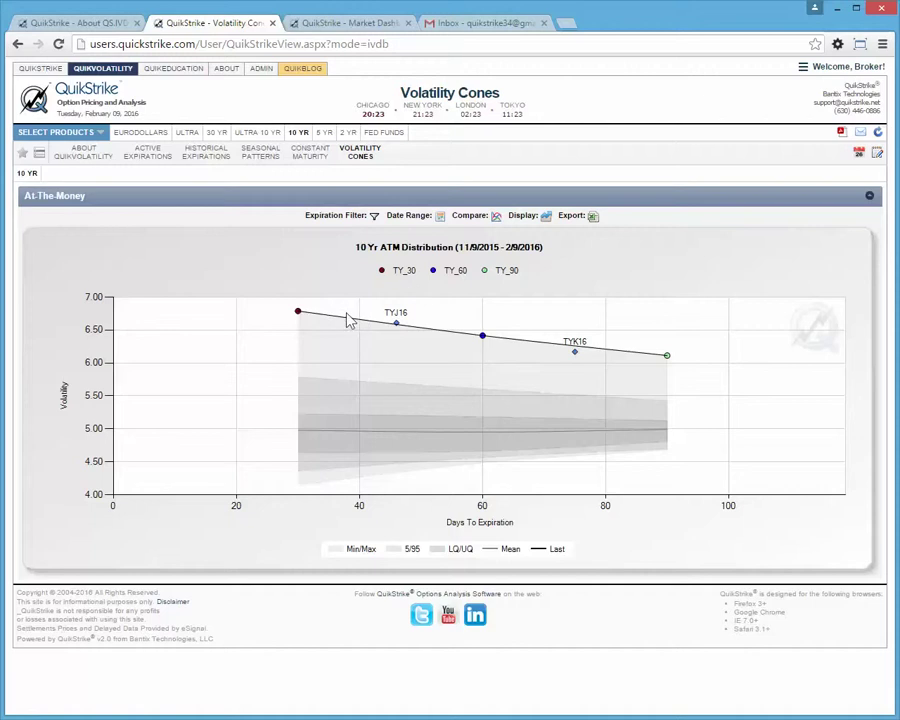
Add TY_05, TY_07, TY_12 and TY_14 to the ATM volatility cone chart.
left_click(364, 216)
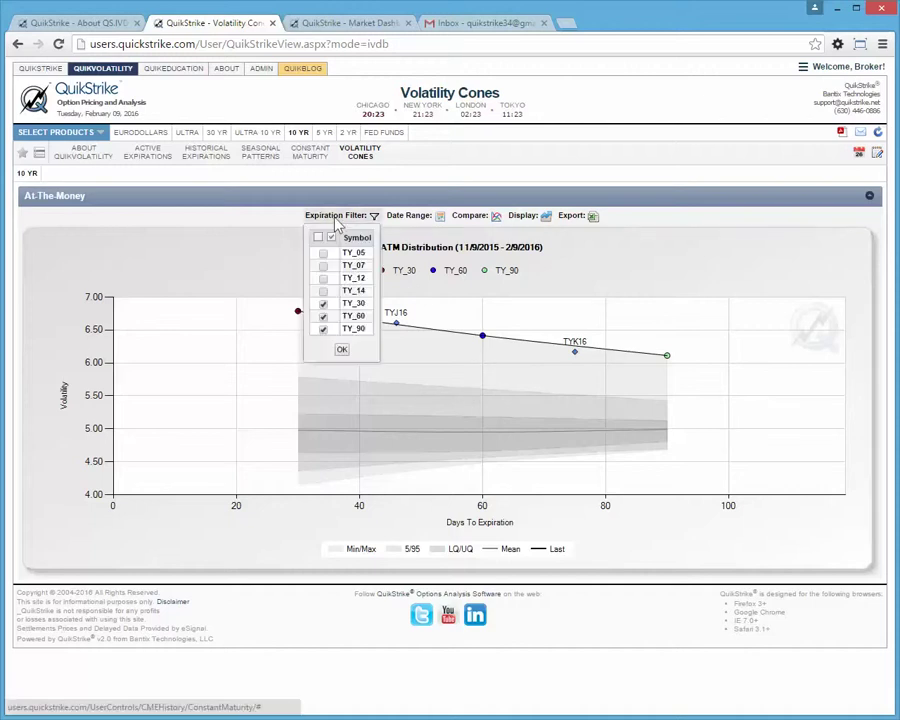
left_click(323, 253)
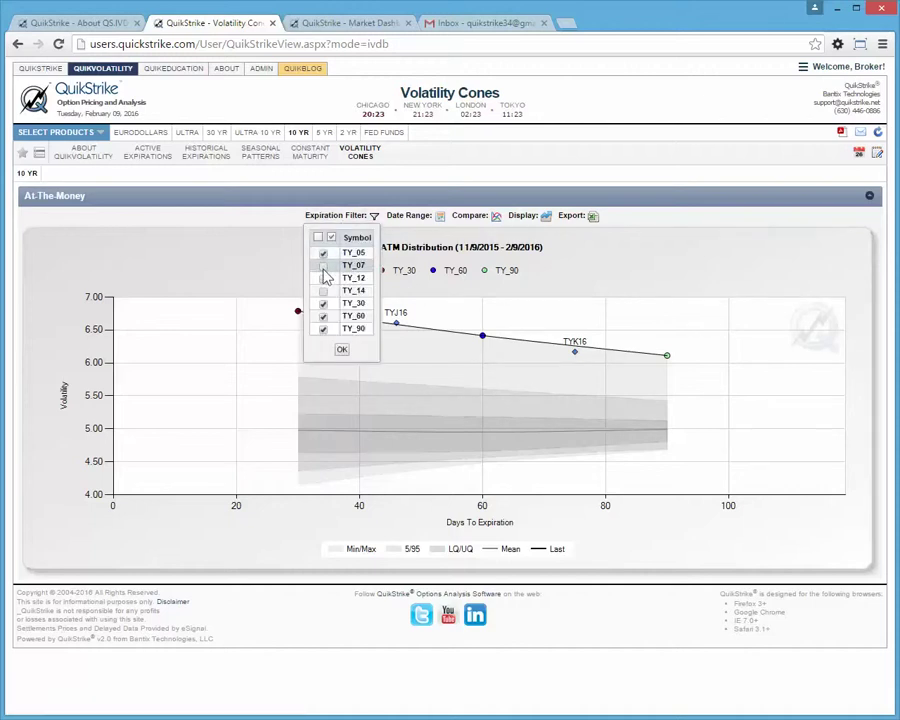
left_click(323, 266)
left_click(323, 278)
left_click(323, 291)
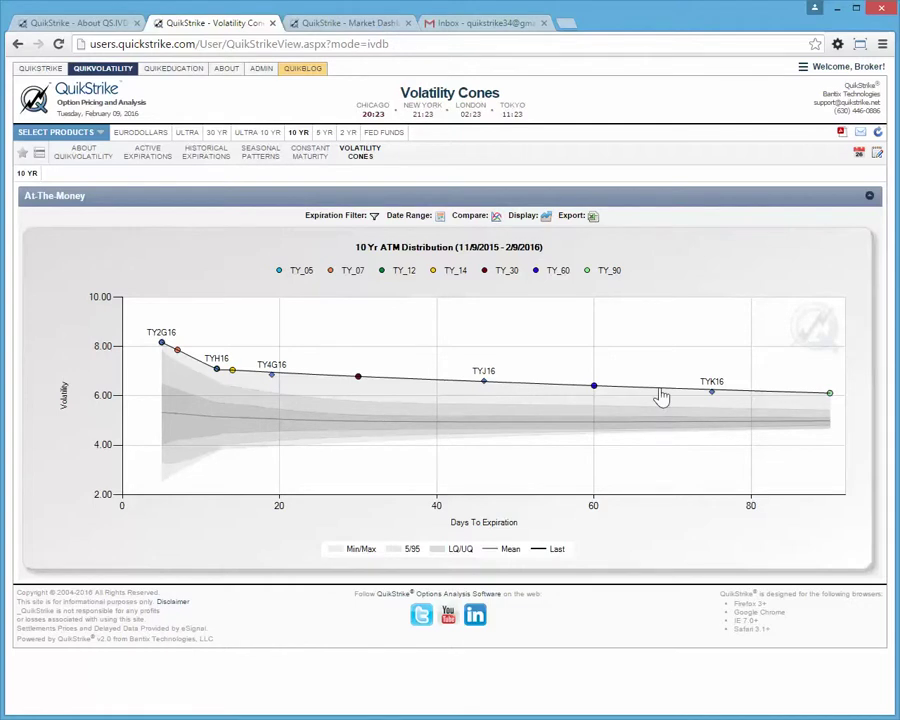
left_click(360, 163)
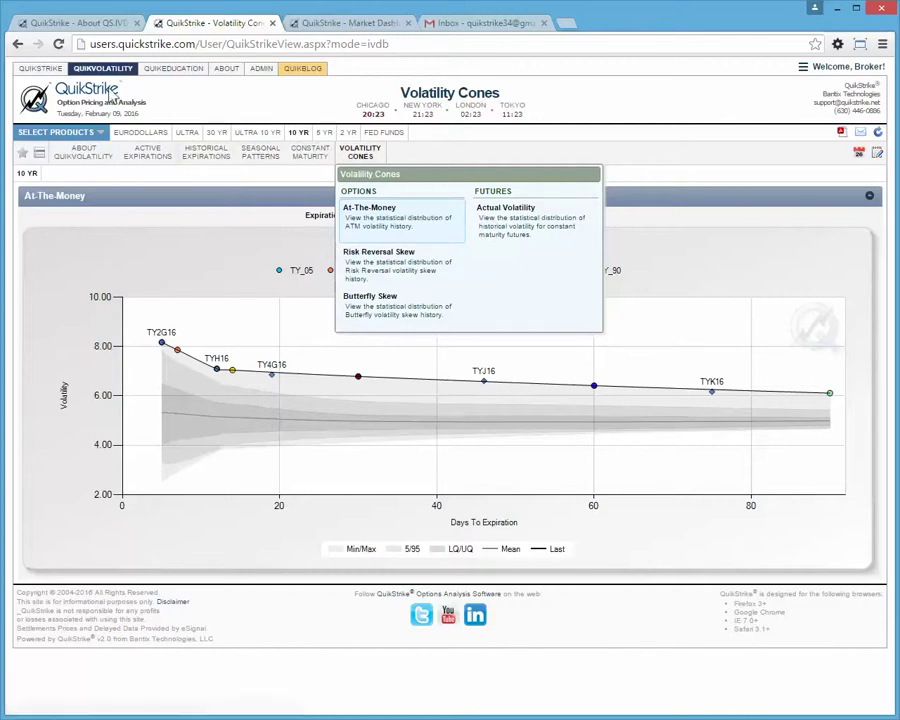
Dismiss the cone views list and return to the 10 Yr Market Dashboard with futures and straddles.
left_click(145, 155)
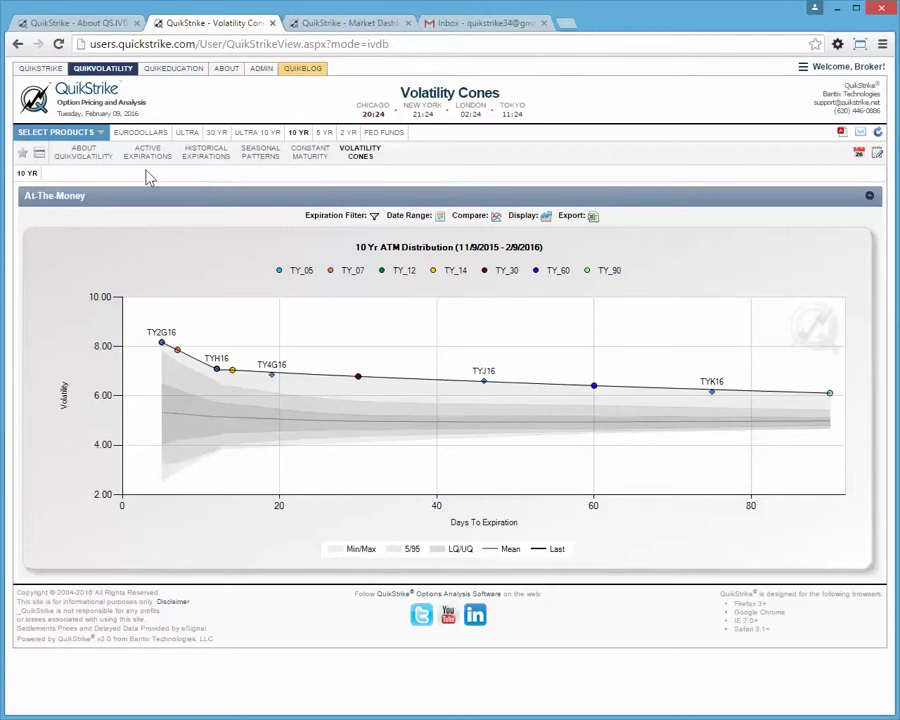
left_click(44, 70)
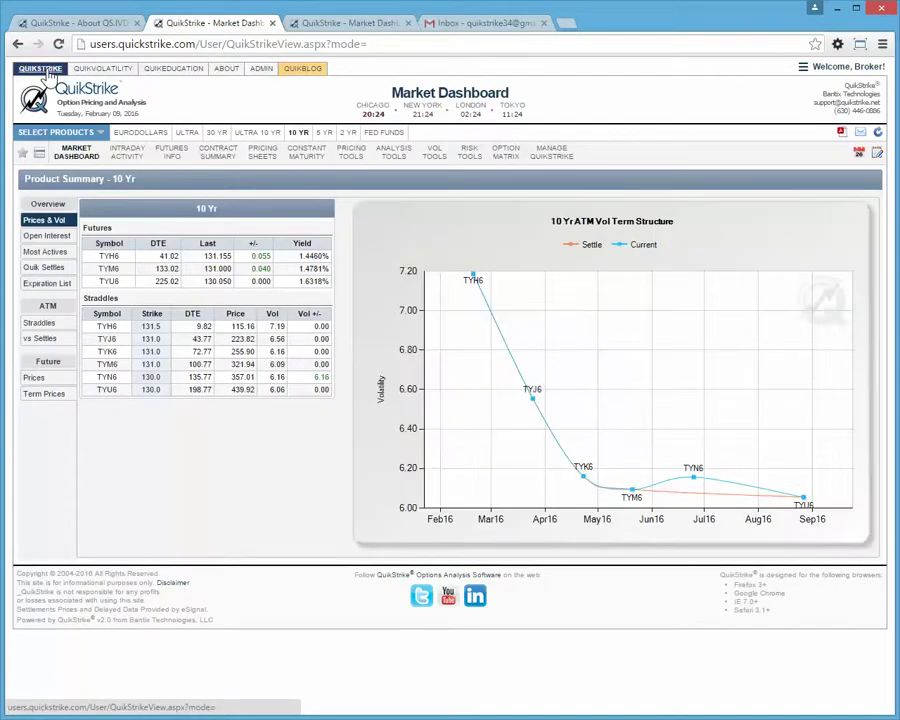
Open the TYJ6 standard pricing sheet with Product Status shown in the sidebar.
mouse_move(262, 155)
left_click(273, 220)
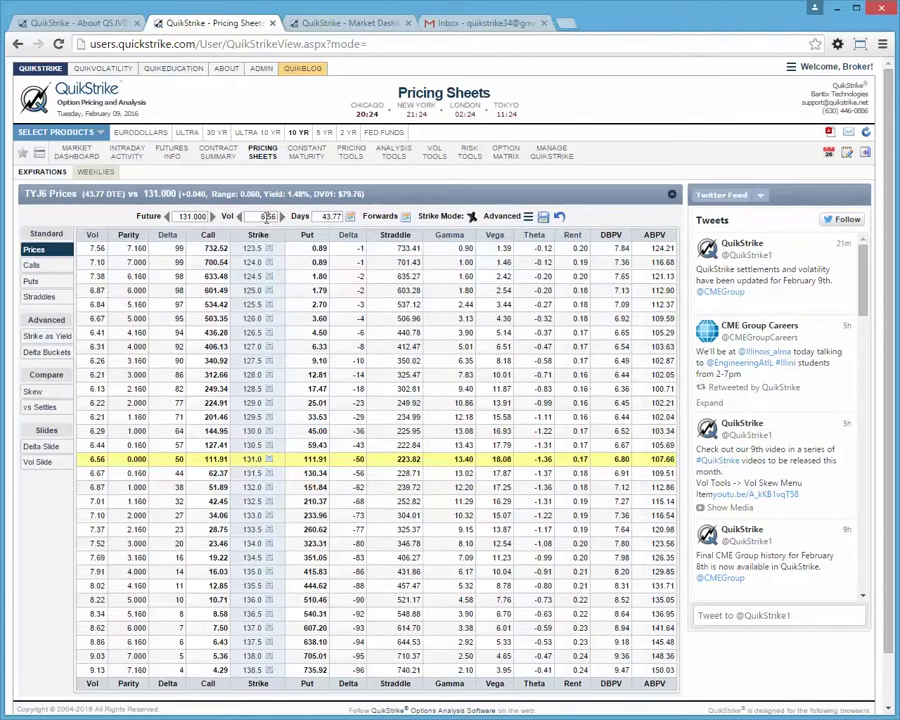
left_click(766, 197)
left_click(736, 446)
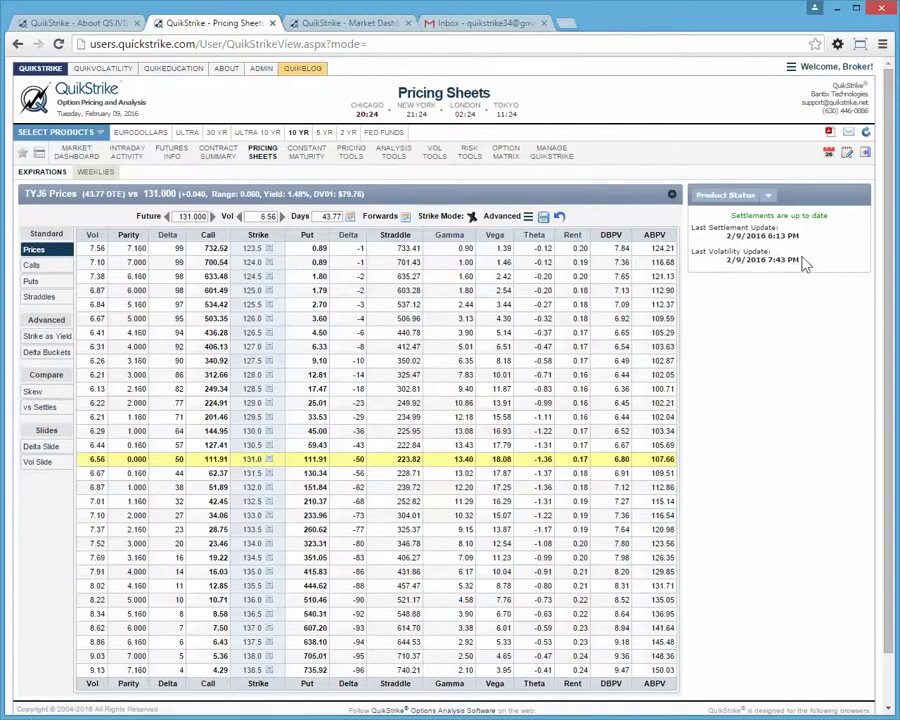
Enter 7.25 as the pricing sheet's volatility.
triple_click(793, 259)
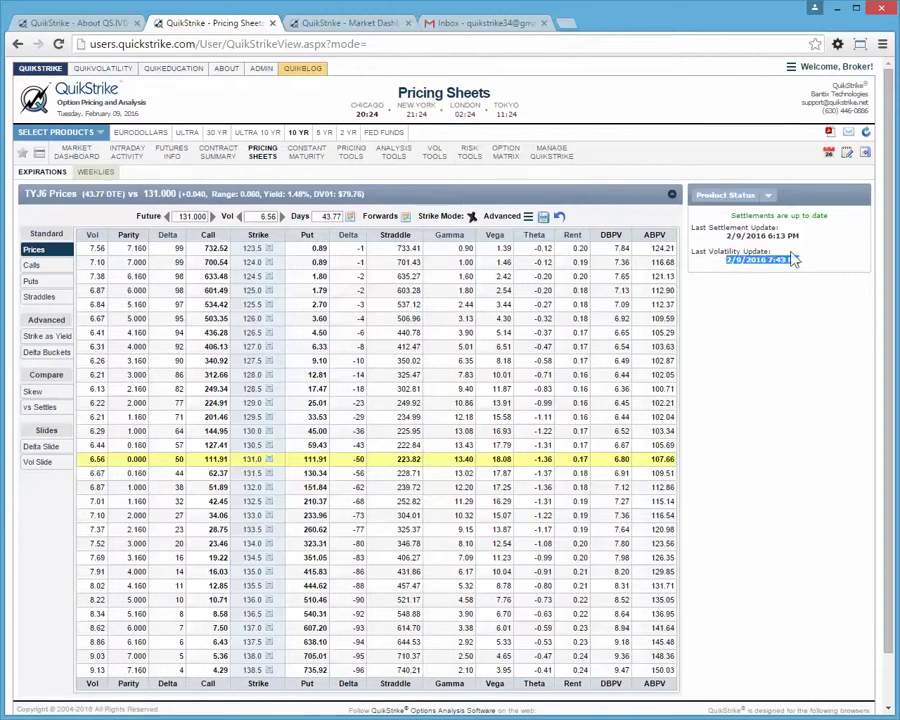
left_click(752, 346)
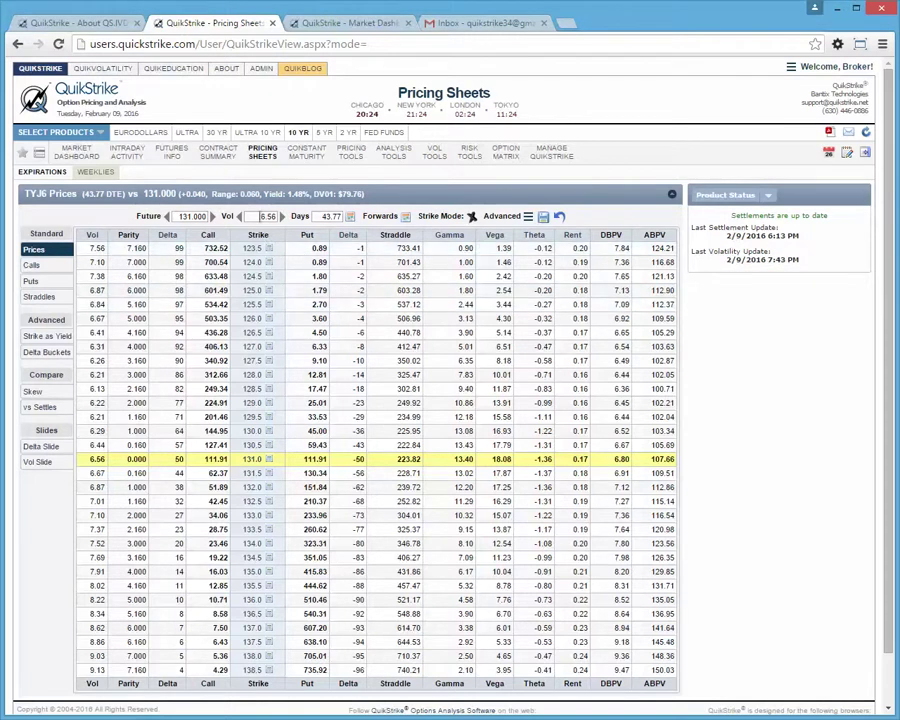
double_click(258, 216)
type("7.25")
Apply the 7.25 volatility, repricing the 131.0 at-the-money call to 119.96.
left_click(286, 234)
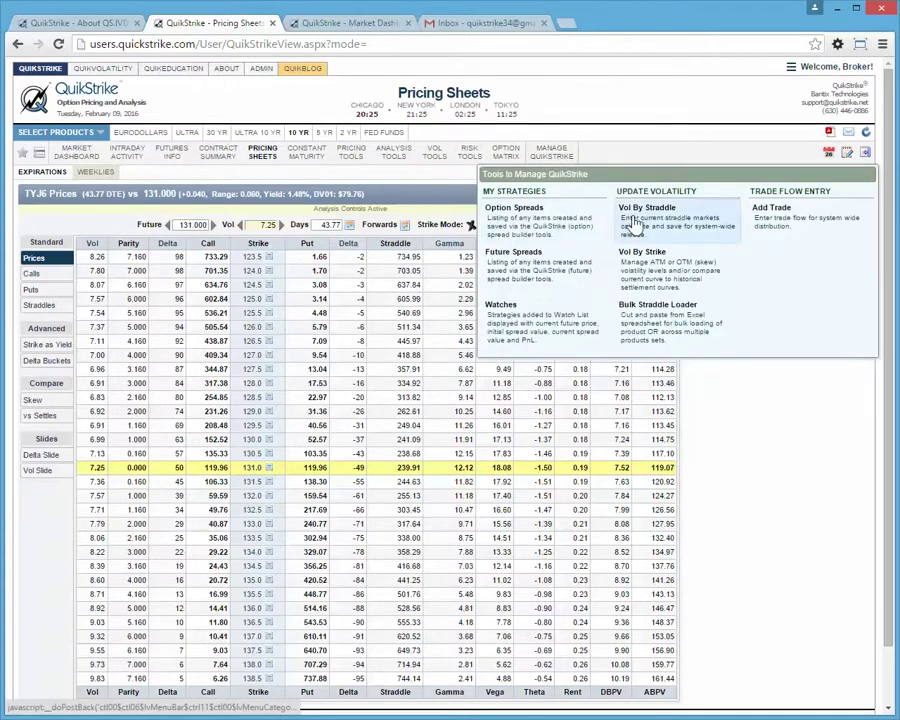
Open Volatility by Straddle and show TY2G6–TYU6 straddle prices as a plain-text table.
left_click(632, 222)
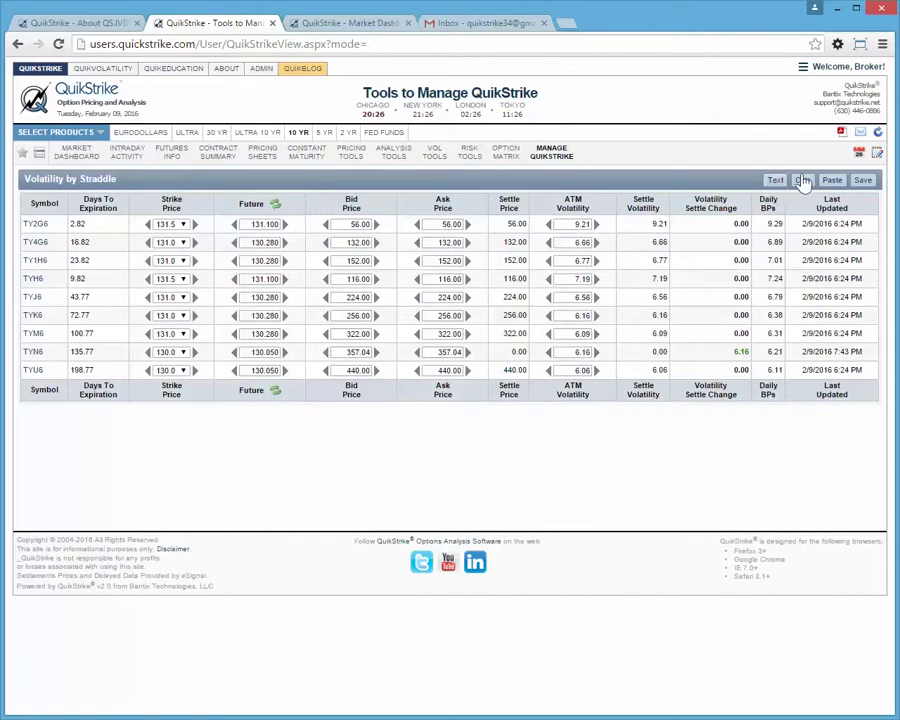
left_click(774, 182)
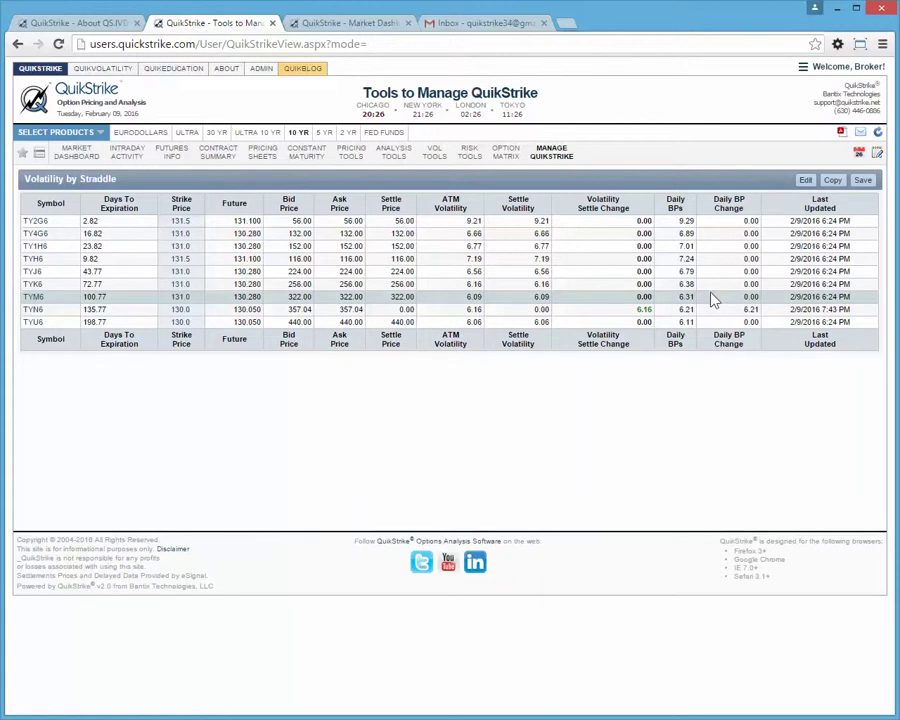
Bring up the table as compact copyable data, keep the Bloomberg copy type, and close Copy Data.
left_click(832, 181)
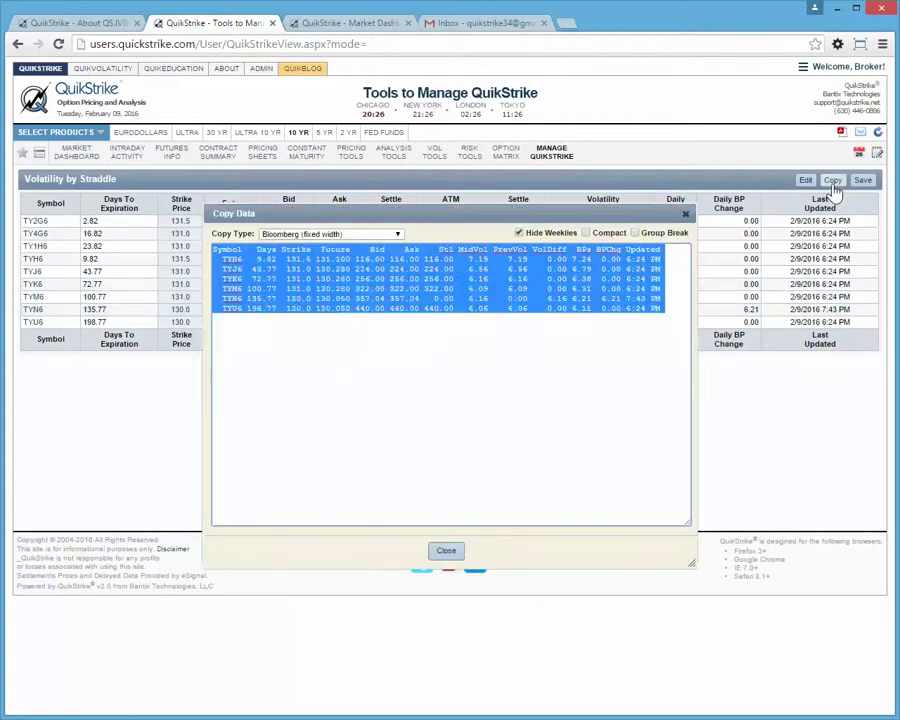
left_click(586, 233)
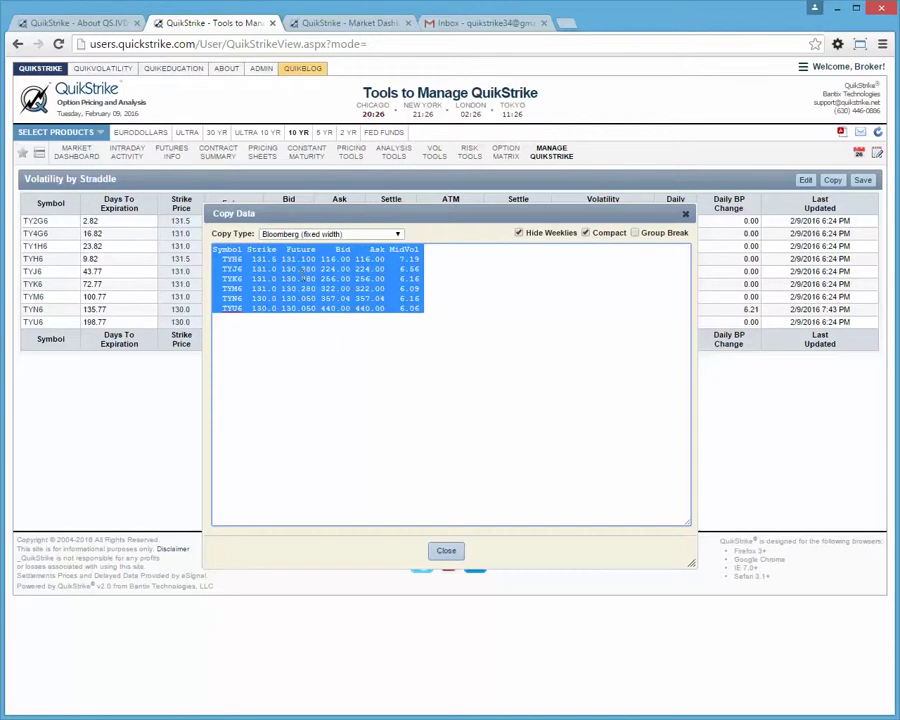
left_click(398, 233)
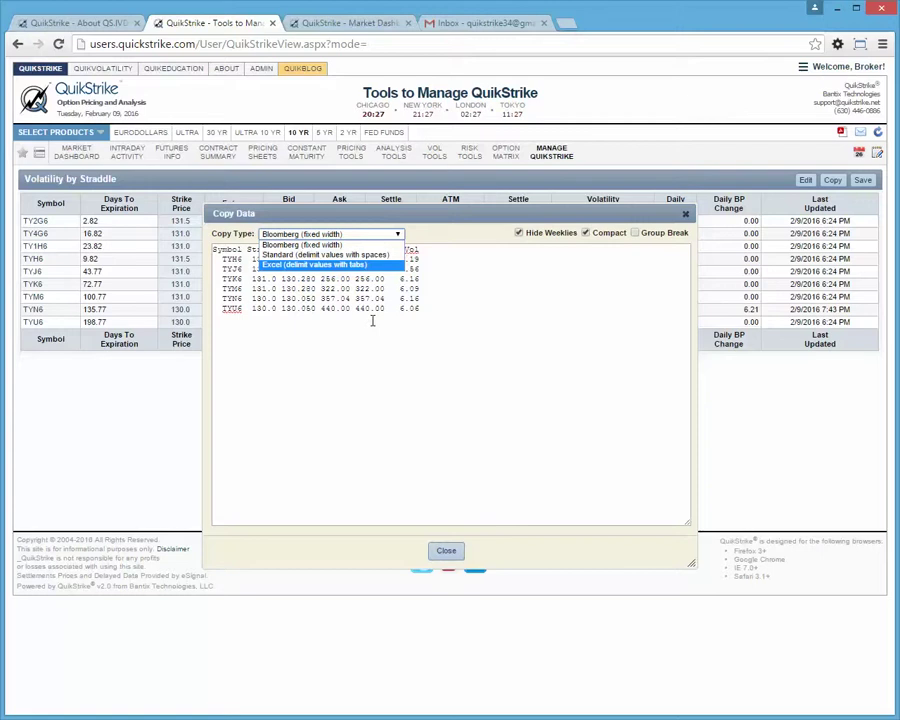
left_click(446, 550)
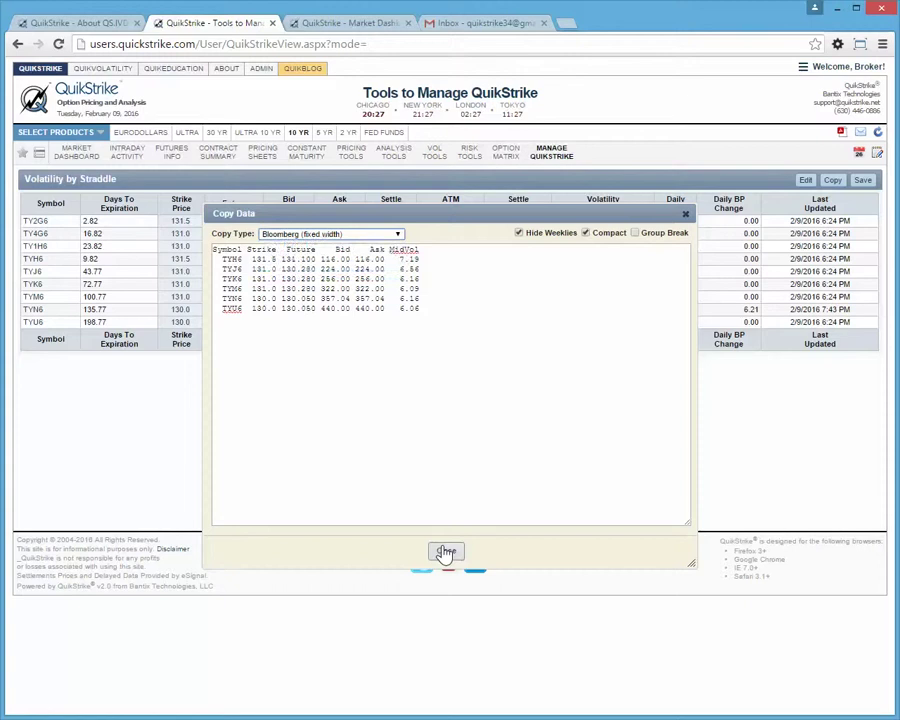
left_click(446, 550)
Open the Bulk Straddle Load page and select its Excel column format instructions.
mouse_move(567, 156)
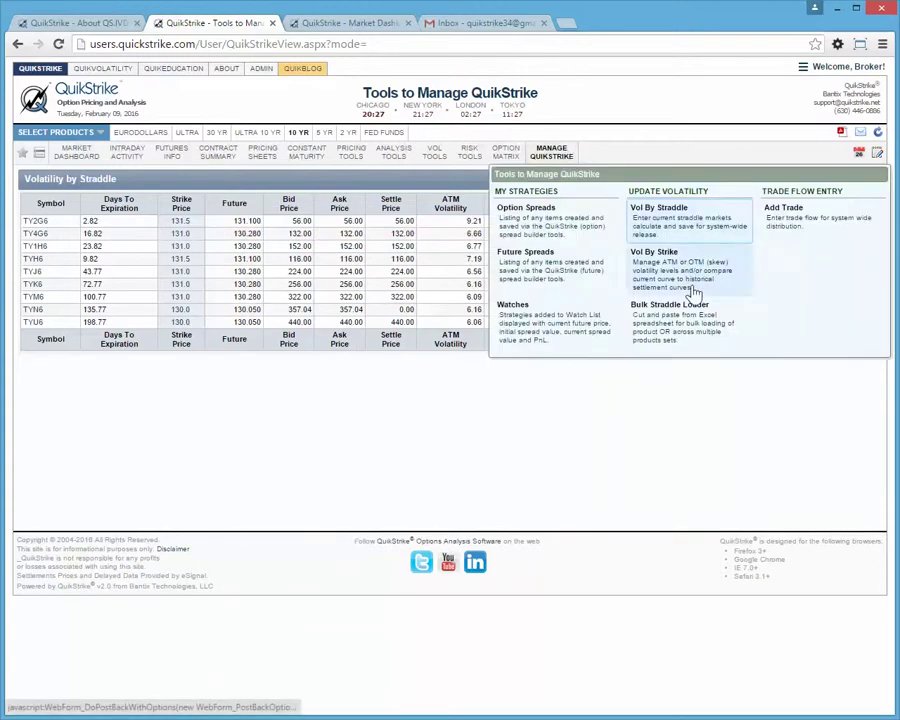
left_click(665, 330)
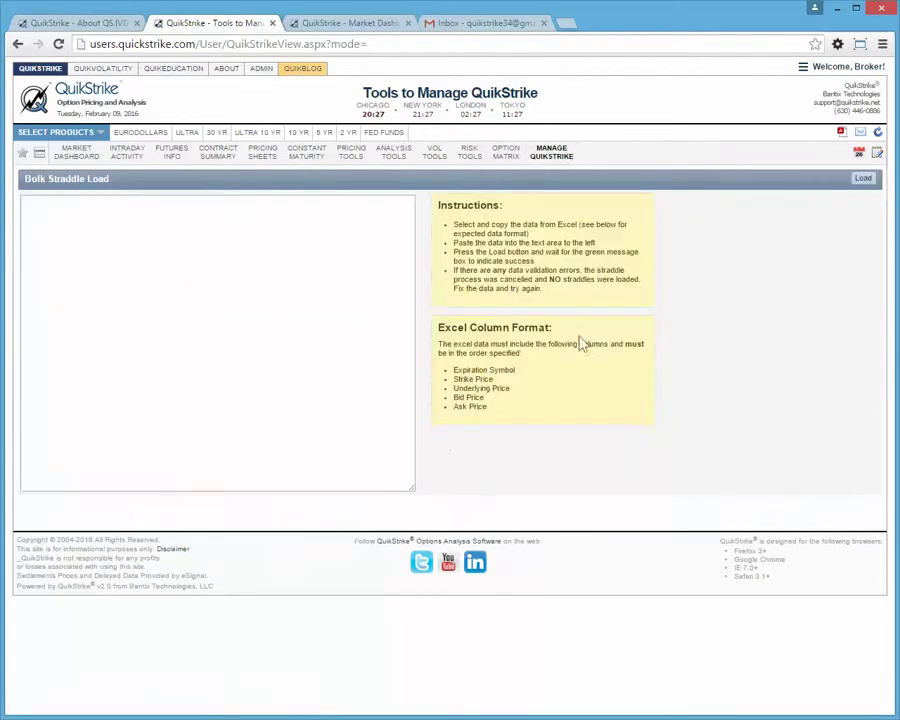
left_click_drag(487, 407, 458, 320)
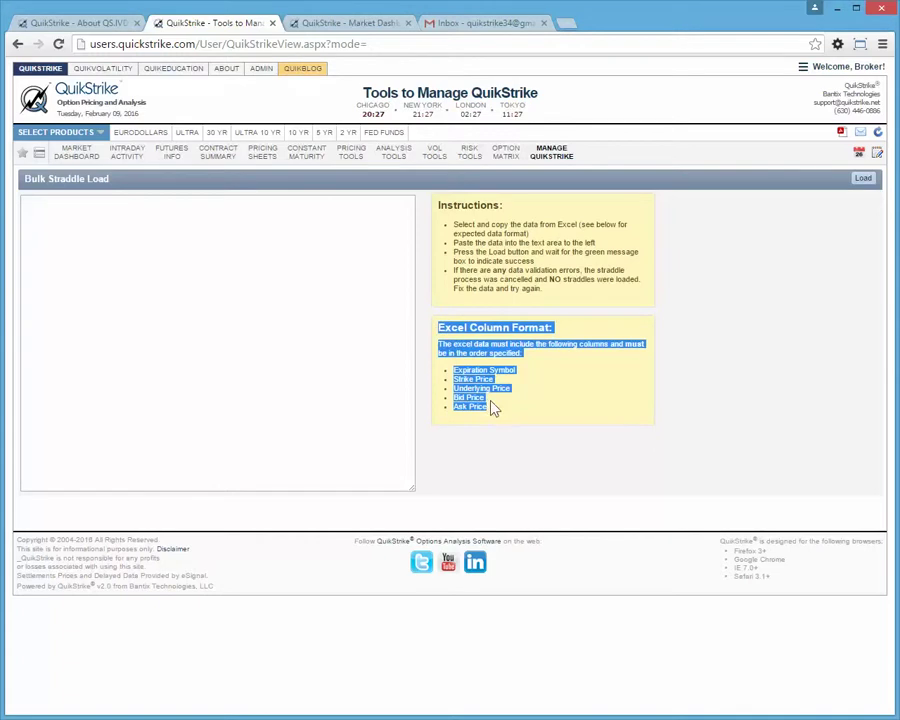
left_click(266, 354)
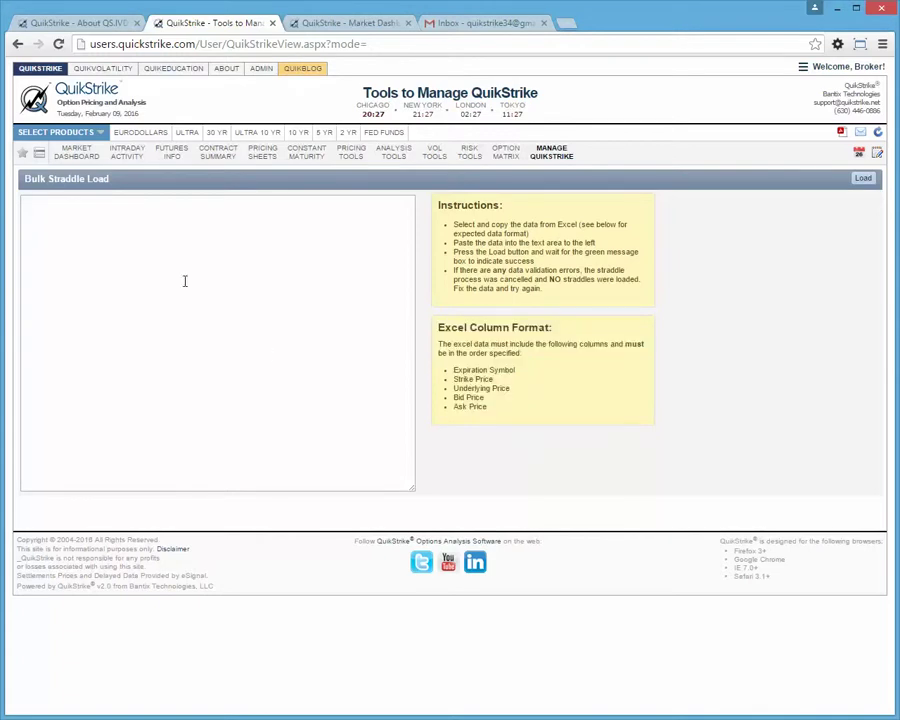
Paste trial text into the paste area, then delete it all to leave it empty.
right_click(185, 281)
left_click(213, 368)
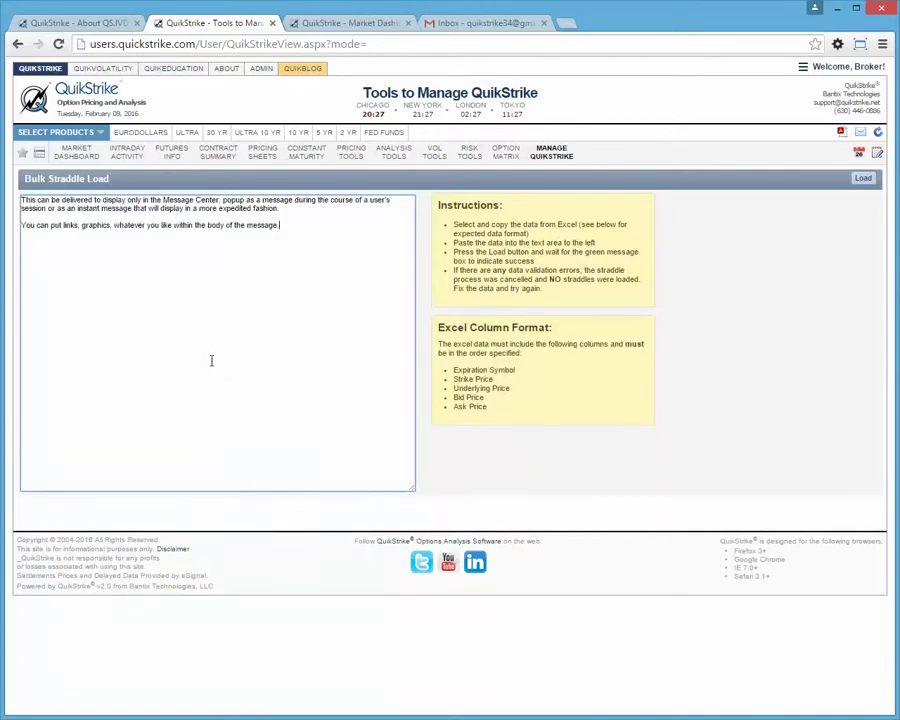
key("ctrl+a")
key("BackSpace")
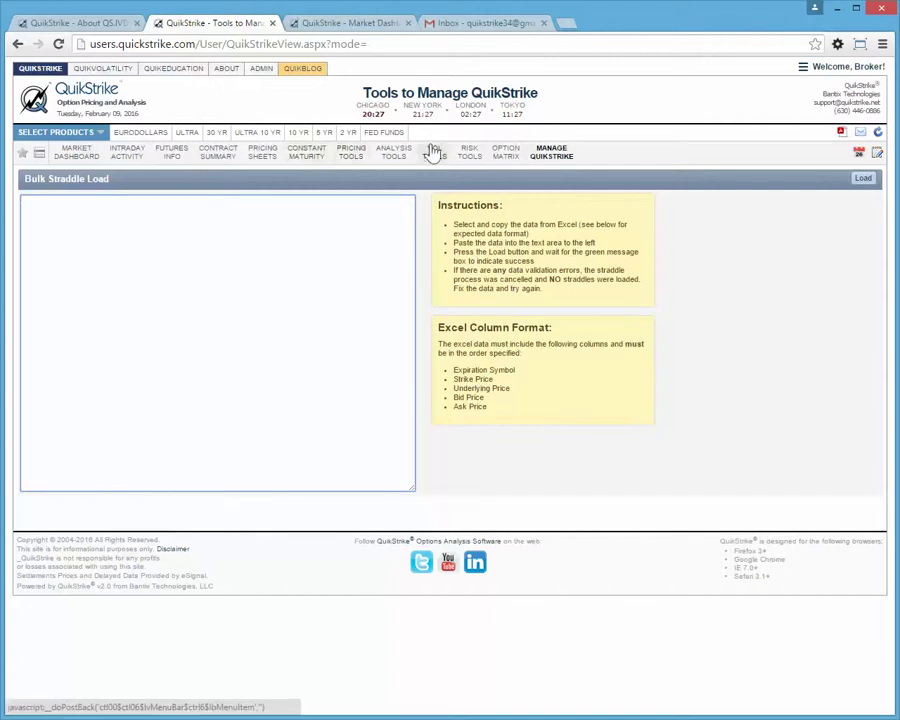
On TYJ6 Vol By Strike, set the 127.5 put price to 10.00, recalculating its volatility to 6.43.
mouse_move(537, 166)
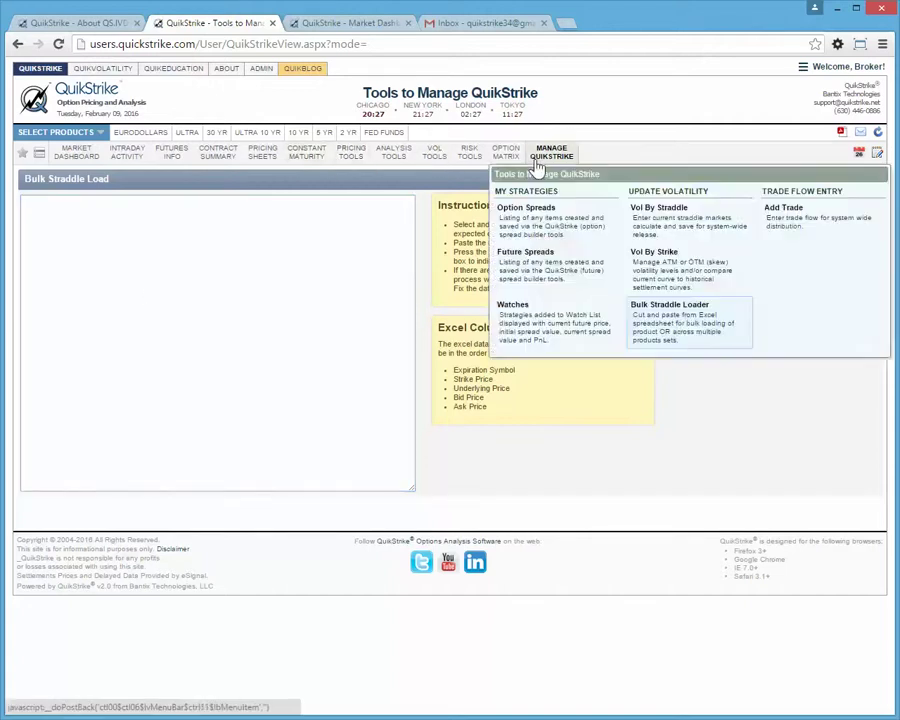
left_click(678, 265)
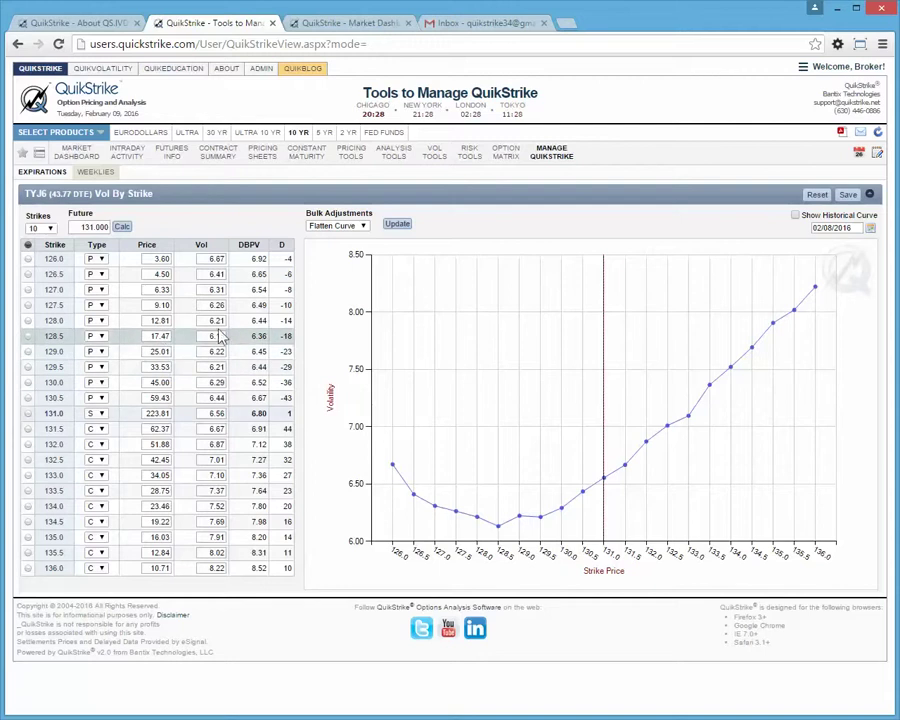
left_click(160, 305)
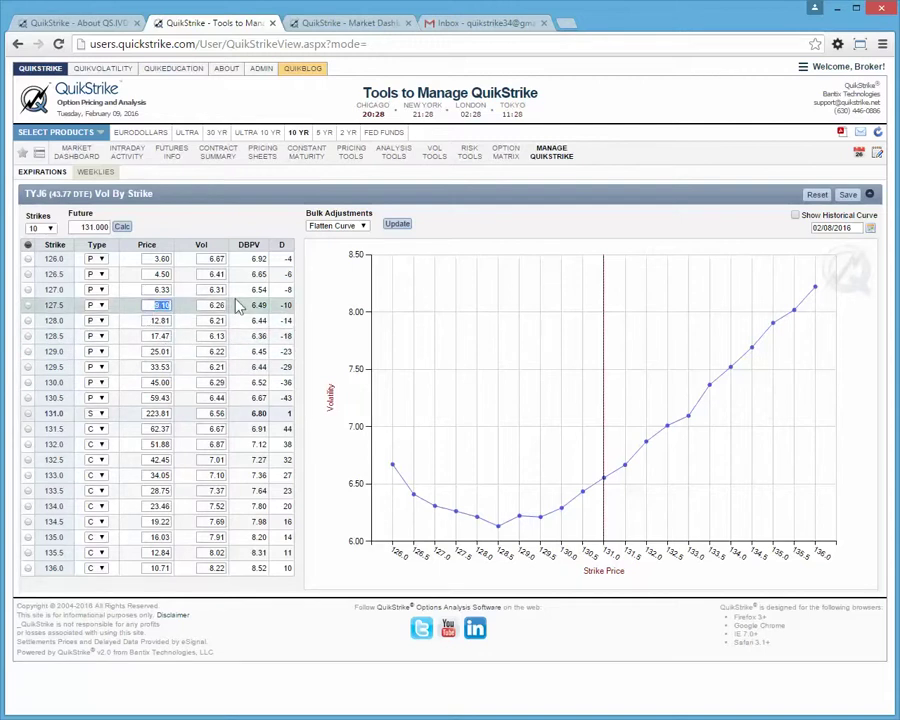
type("10.0")
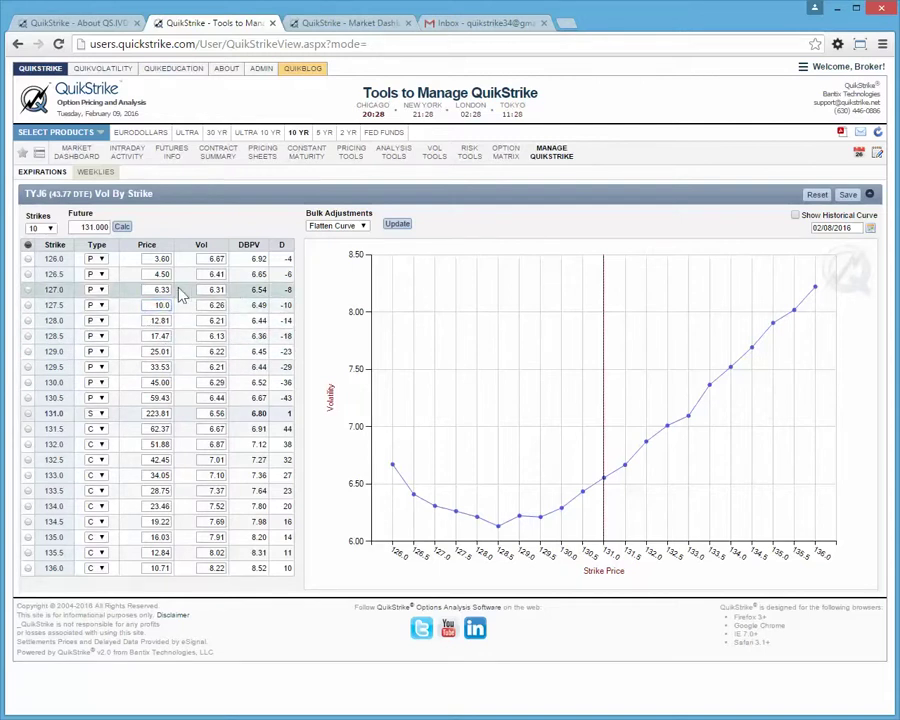
key("Return")
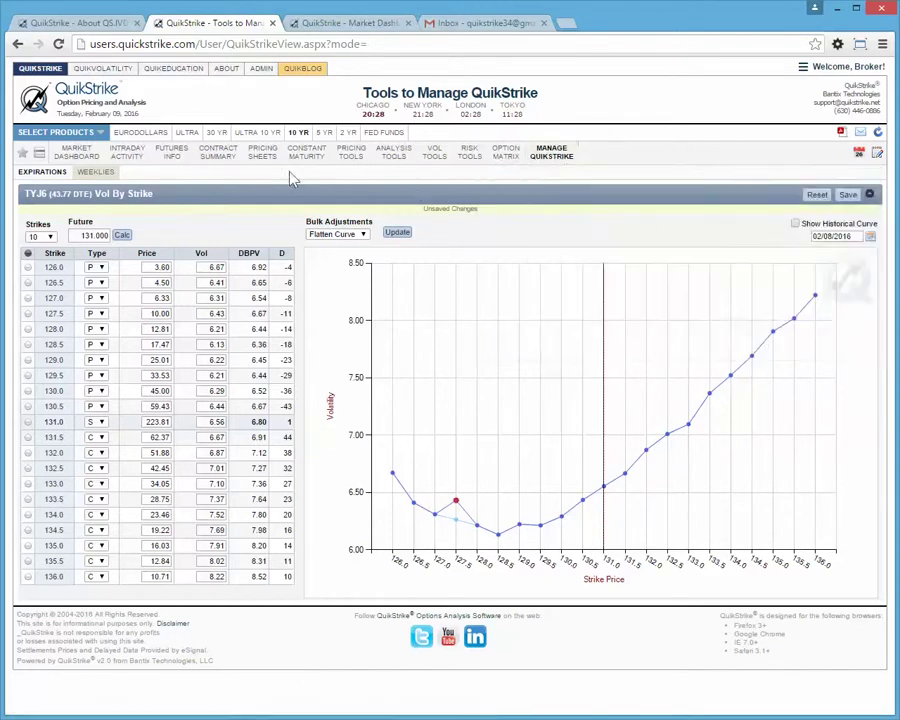
mouse_move(548, 155)
mouse_move(262, 155)
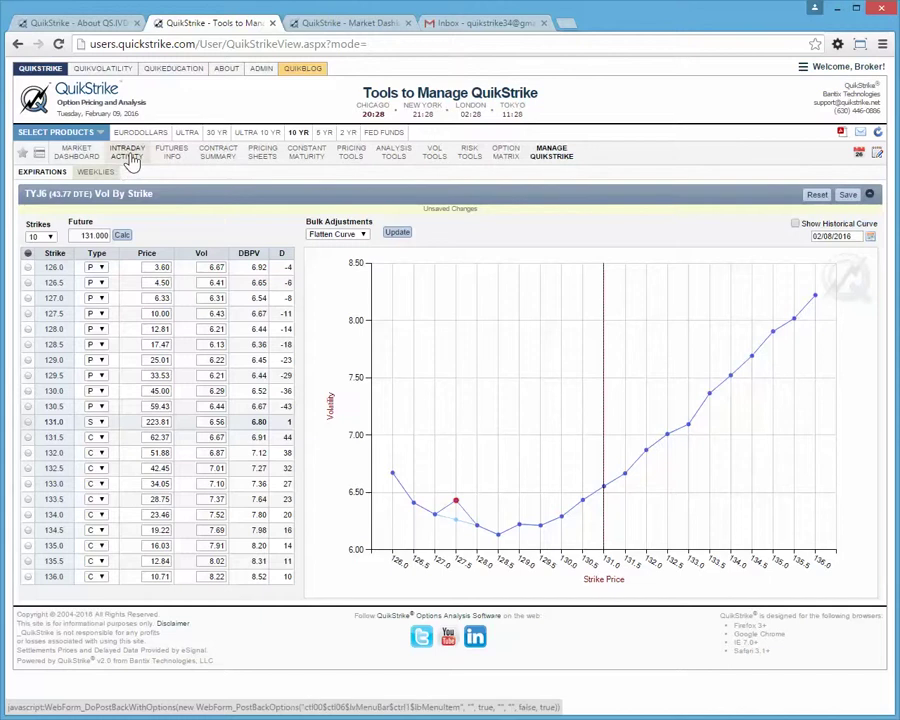
Display the Intraday Activity Market Data chart of TYJ6 call and put implied vols by strike.
mouse_move(125, 161)
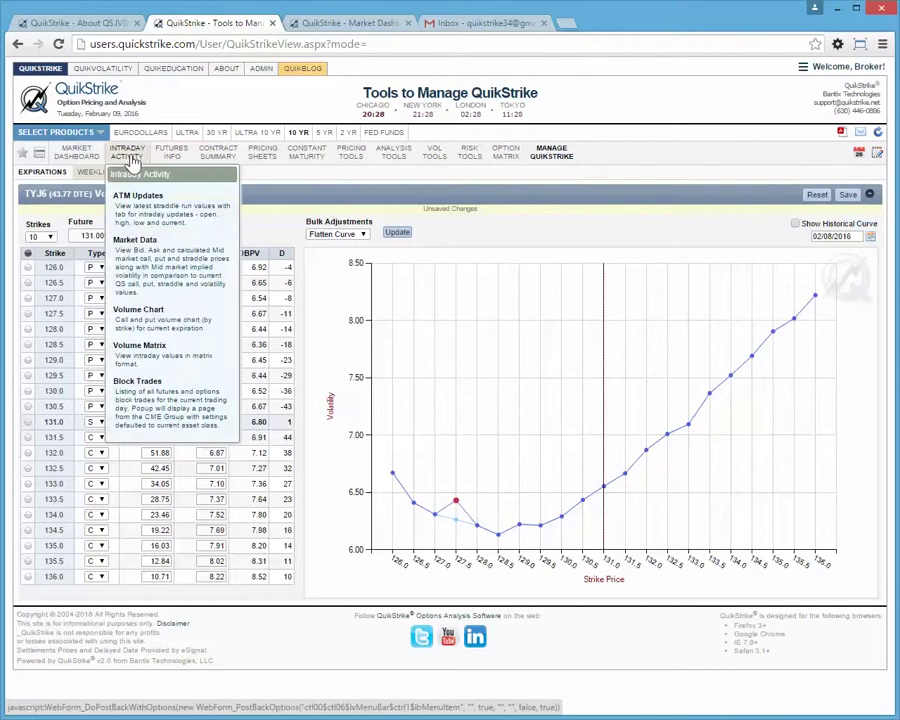
left_click(141, 256)
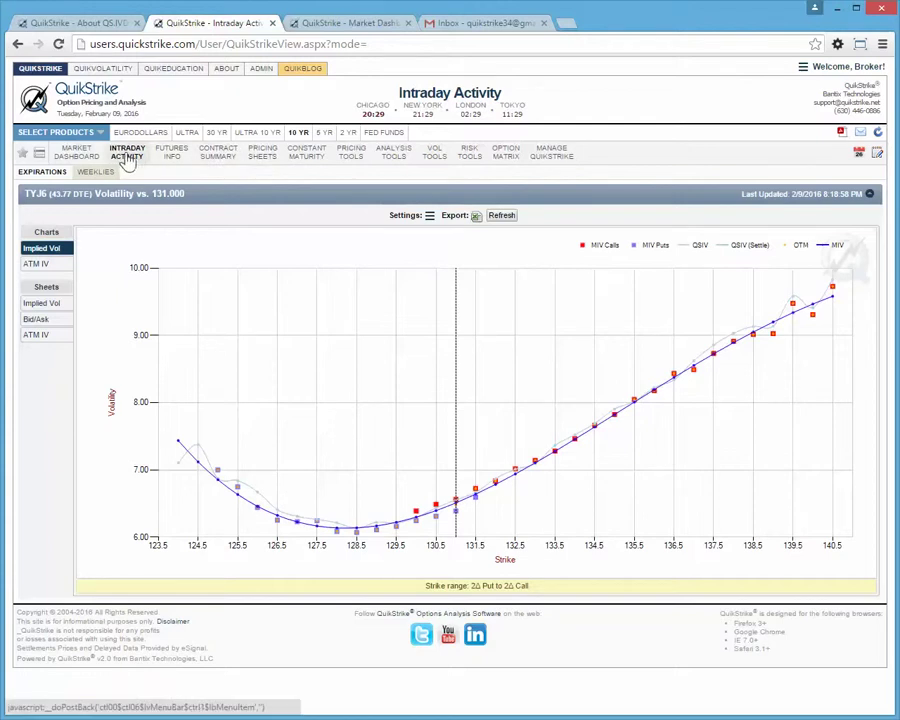
mouse_move(126, 156)
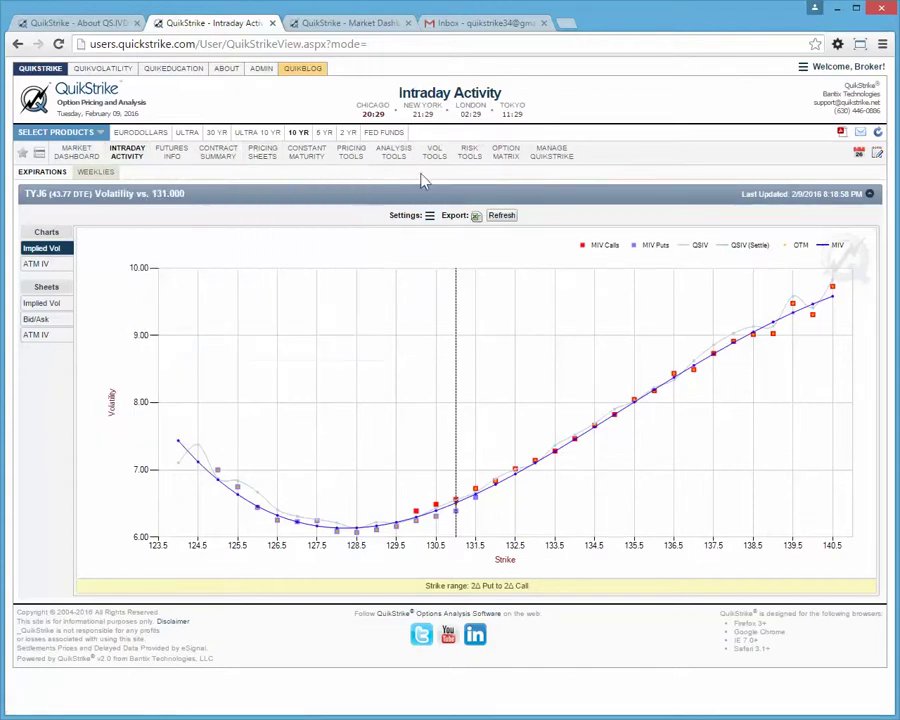
mouse_move(553, 152)
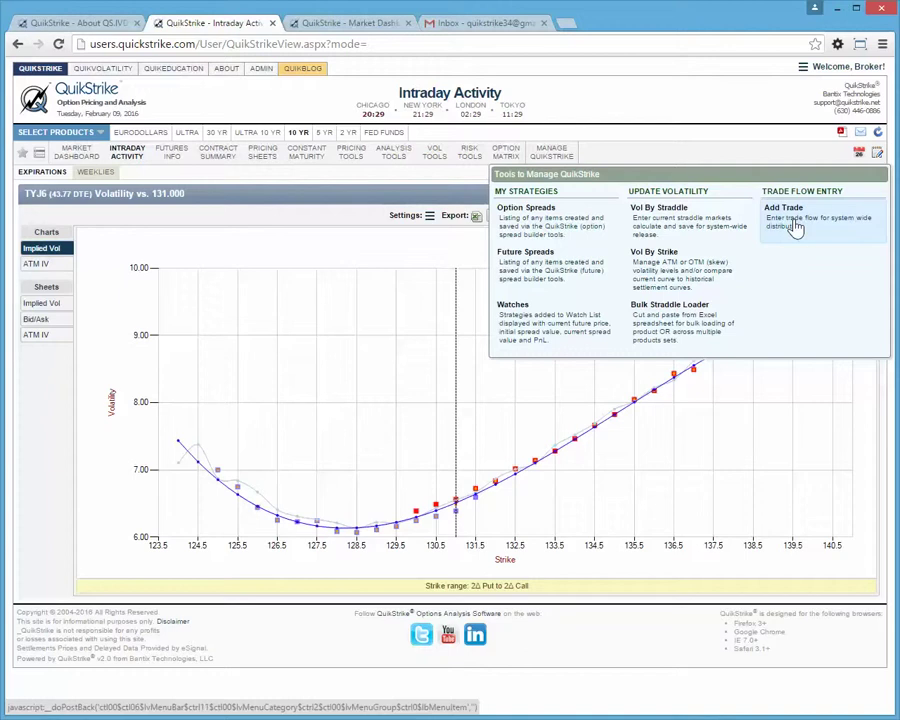
left_click(795, 228)
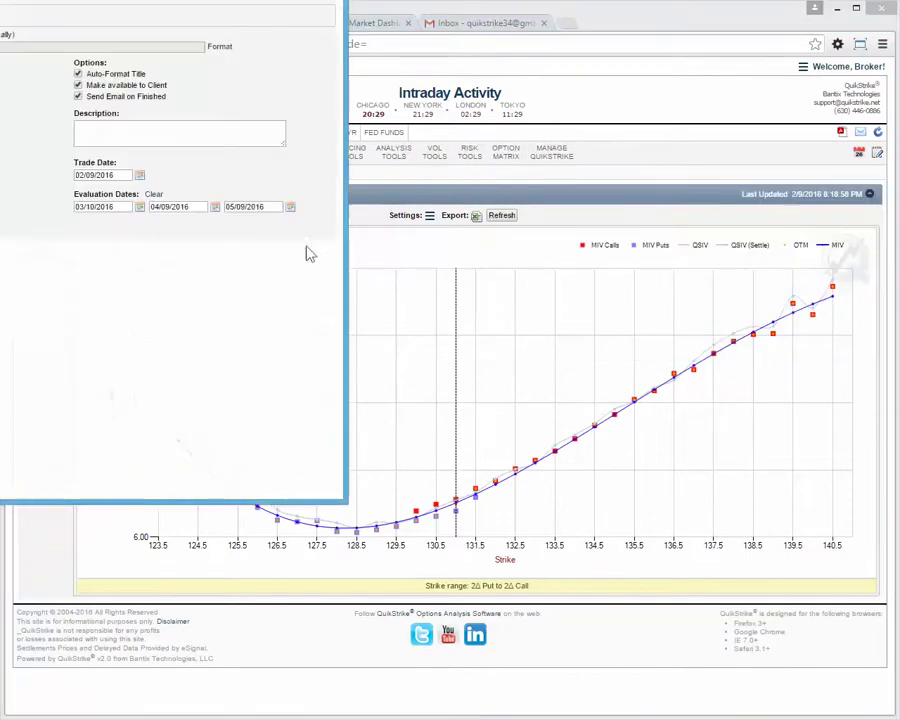
left_click_drag(190, 2, 584, 100)
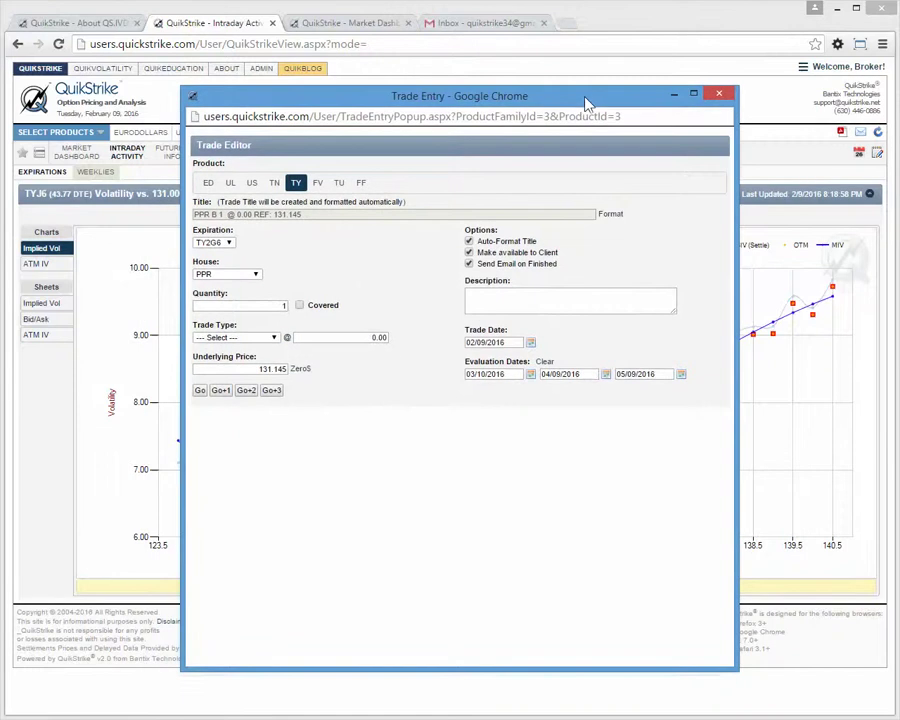
left_click(727, 98)
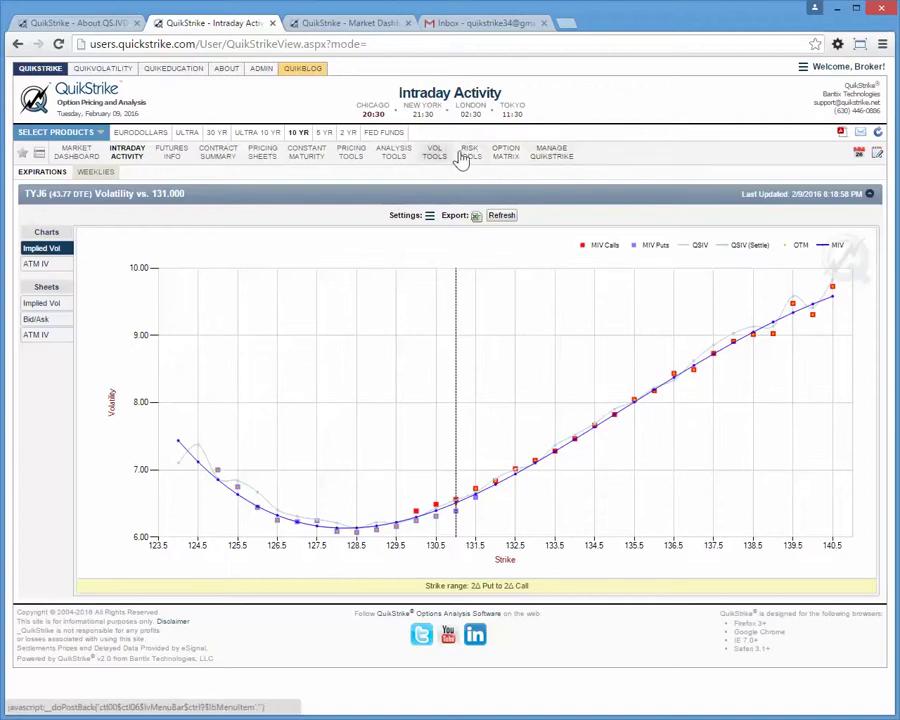
Check the saved Watches list, then bring up the TYJ6 Trade Builder.
left_click(540, 156)
left_click(548, 332)
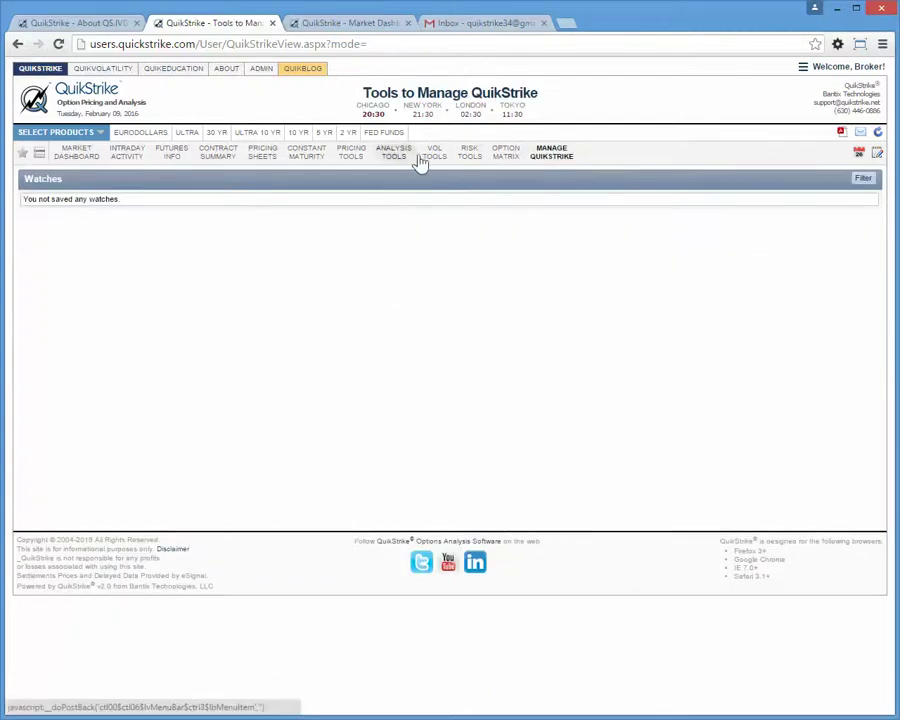
left_click(352, 160)
left_click(363, 262)
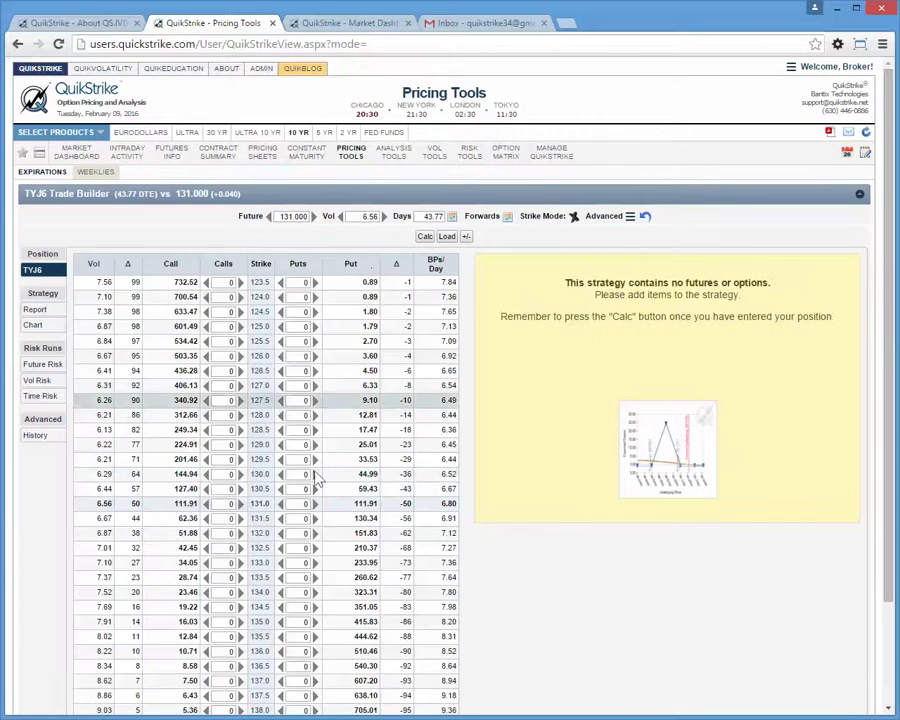
Build a put butterfly: +1 129.5, −2 130.0, +1 131.0, and calculate its expected return.
left_click(315, 503)
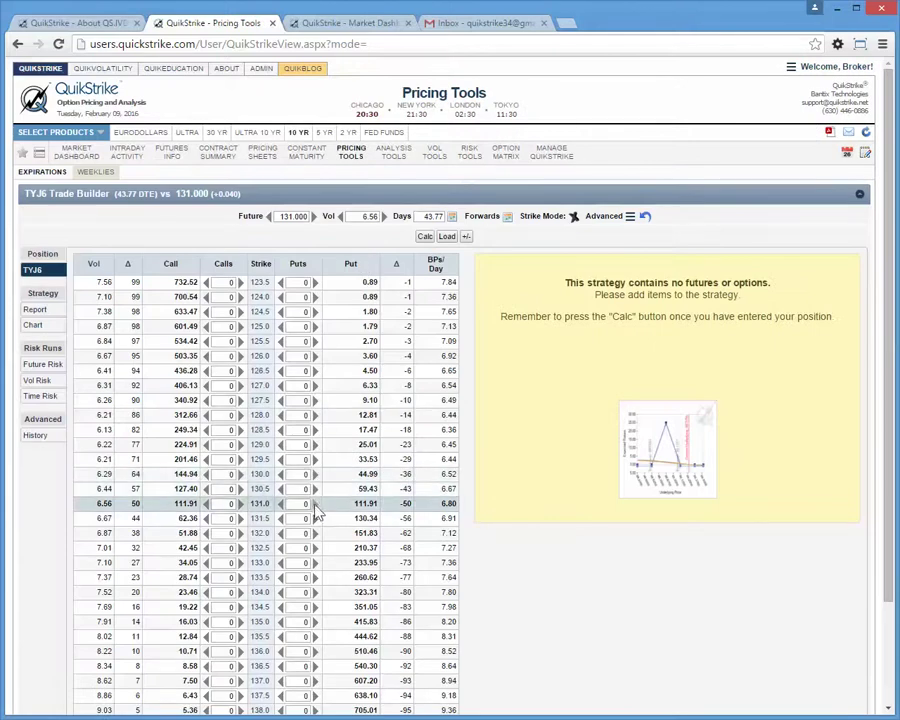
left_click(281, 474)
left_click(281, 474)
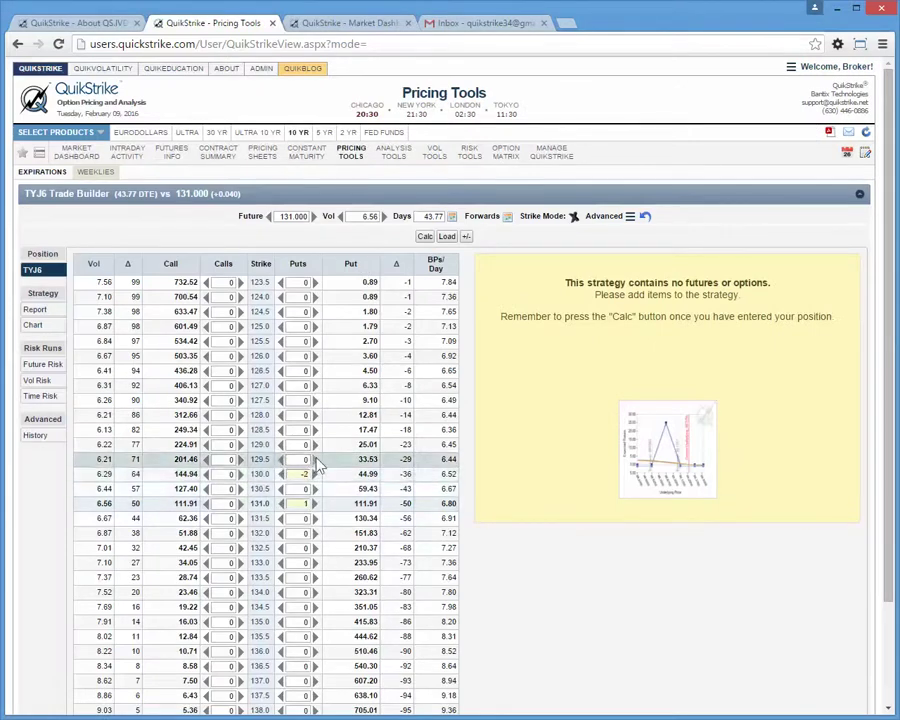
left_click(315, 459)
left_click(447, 236)
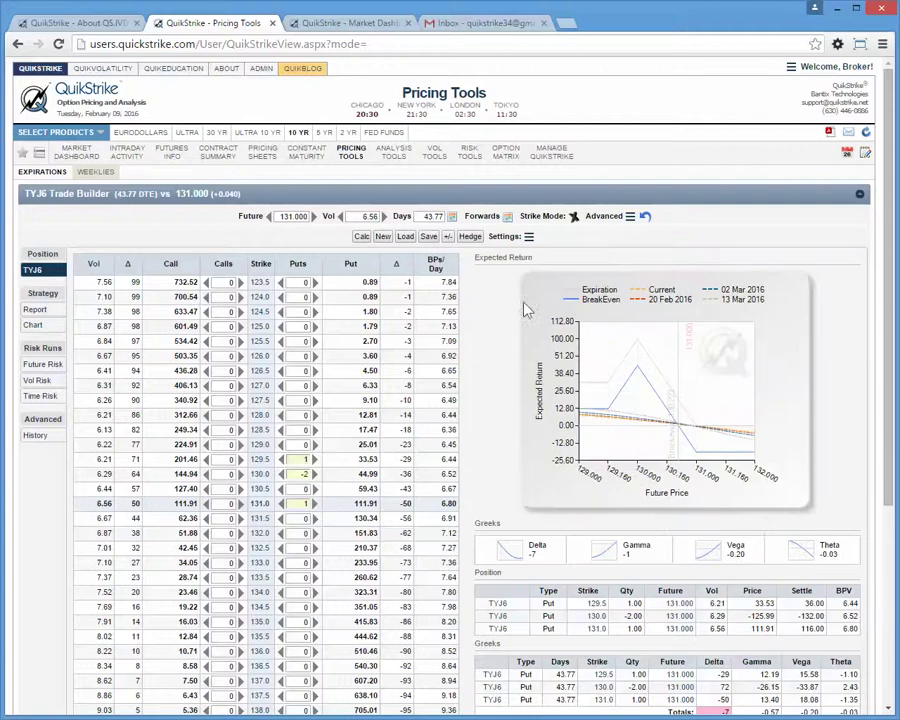
Save the strategy as 'TYJ6 129.5/130.0/131.0 BRKN FLY @ 19.45' with a watch added.
left_click(428, 236)
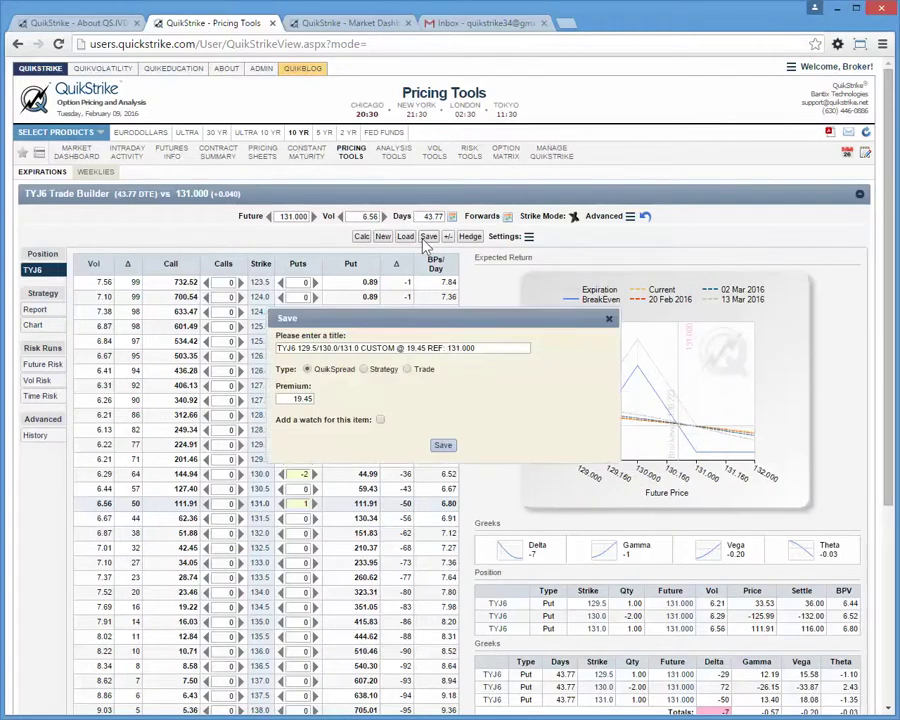
double_click(376, 347)
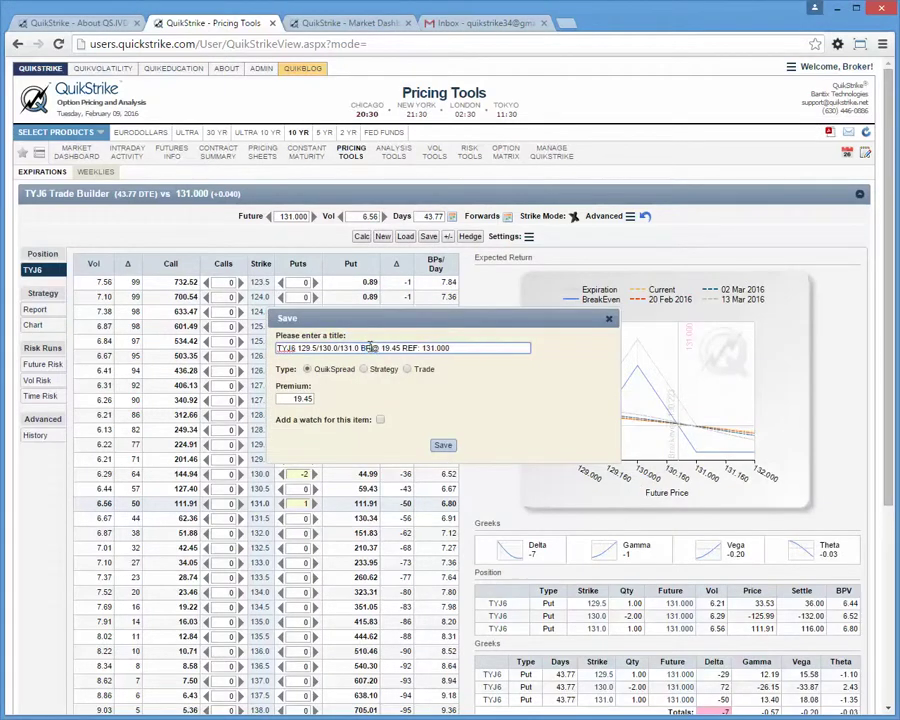
type("BRKN FLY")
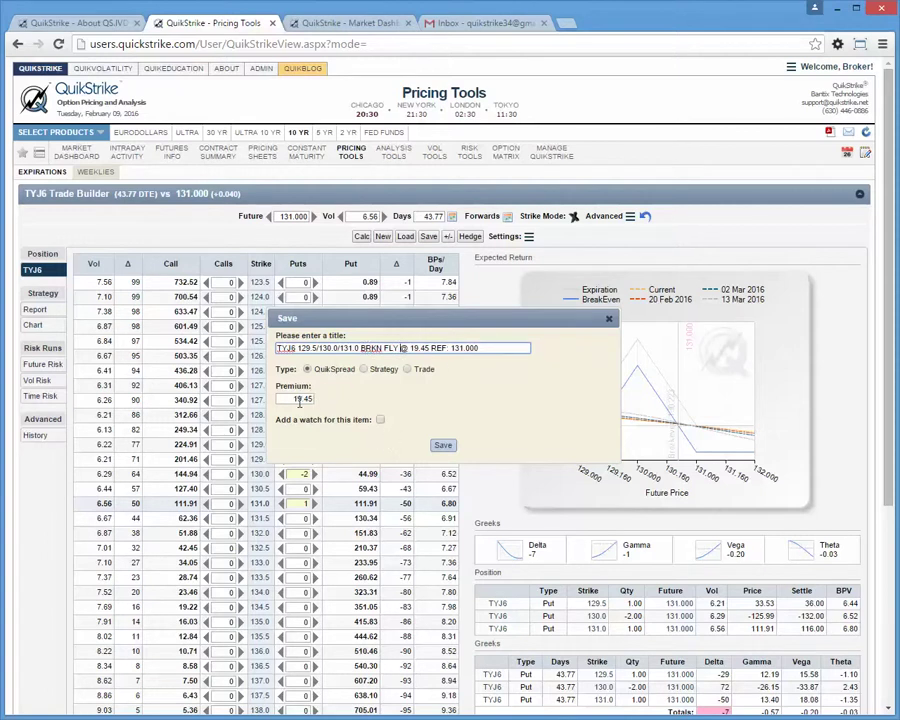
left_click(381, 421)
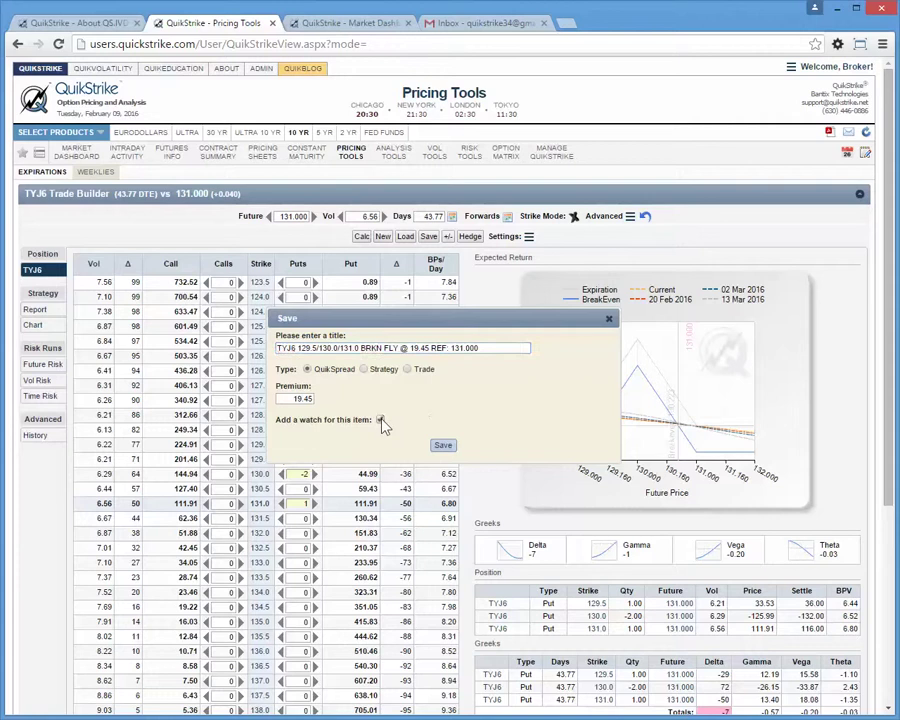
left_click(441, 447)
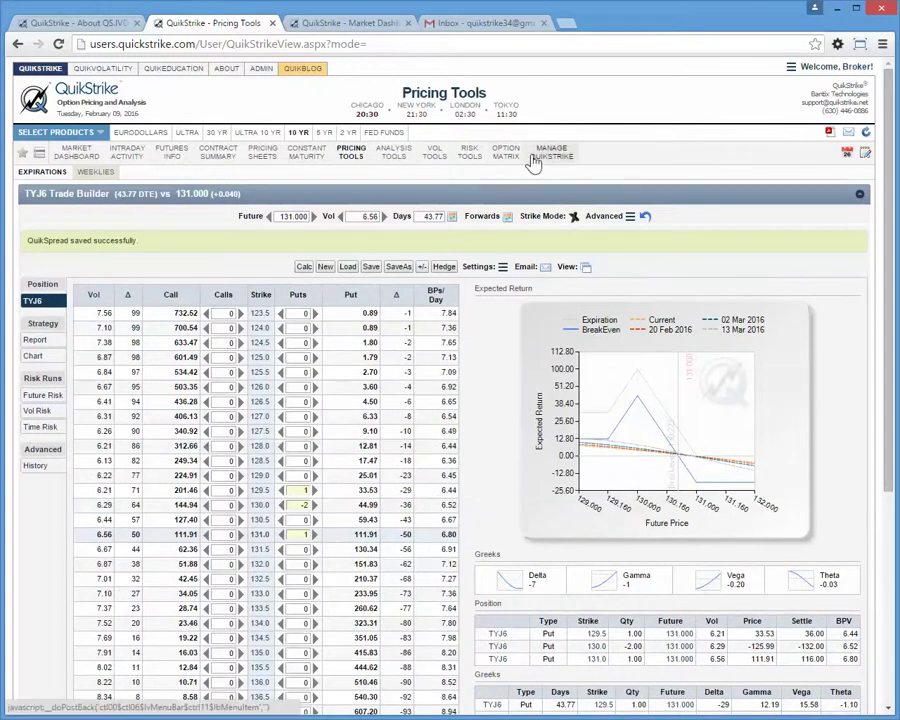
View the Watches list and inspect the TYJ6 broken butterfly watch's options menu.
left_click(530, 332)
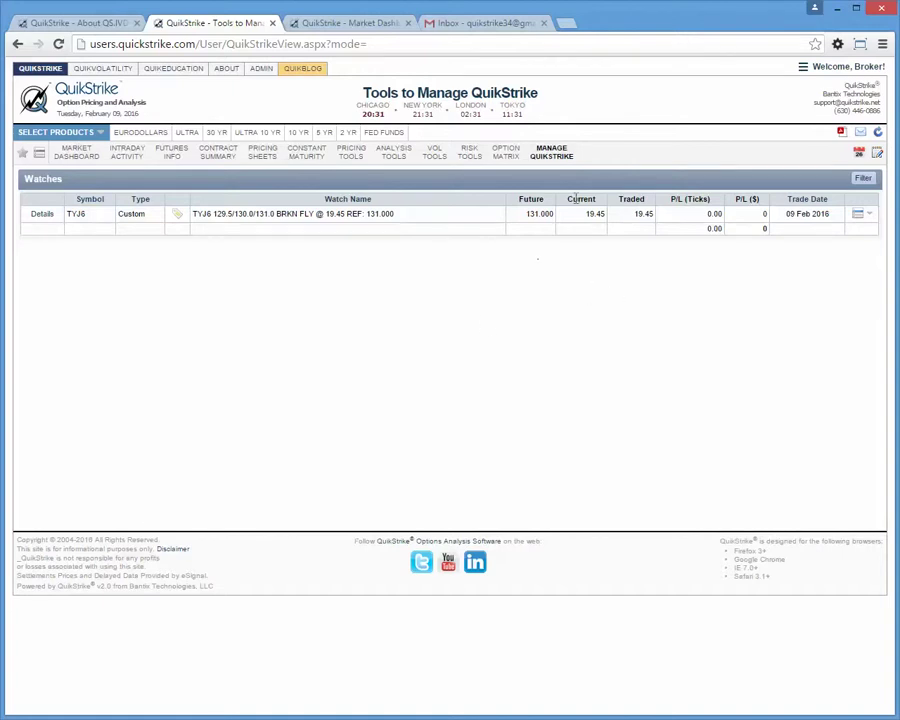
left_click(858, 214)
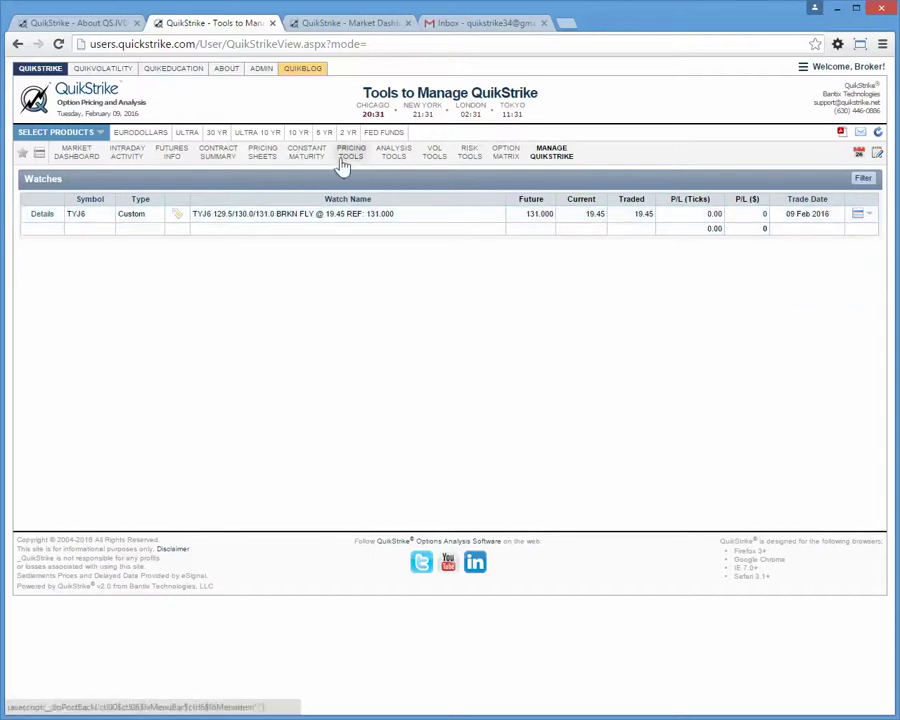
Reopen the Trade Builder and pop out the TYJ6 broken butterfly detail report.
mouse_move(356, 162)
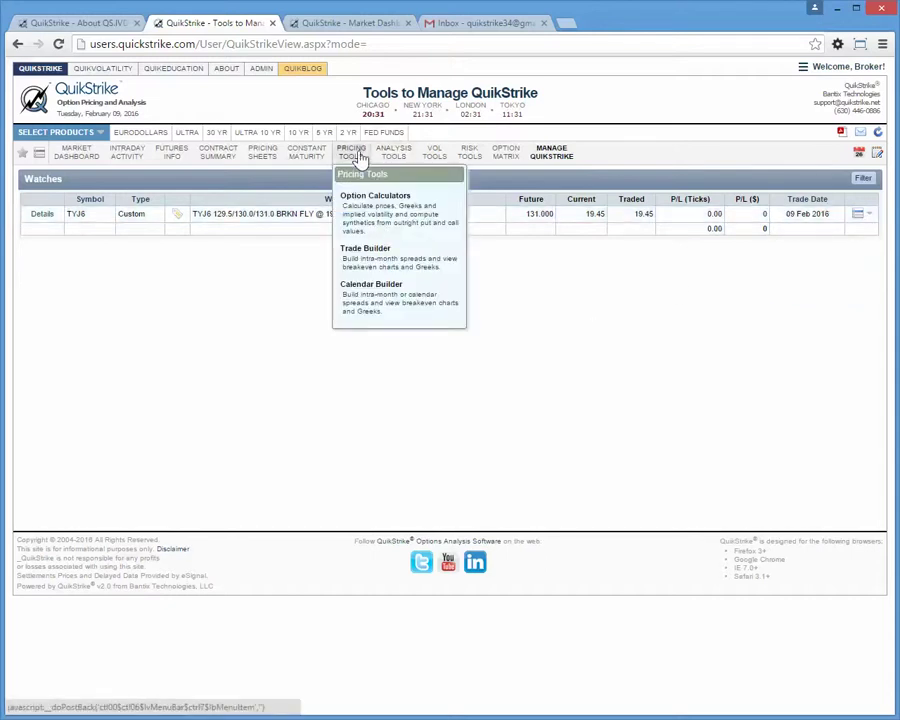
left_click(370, 250)
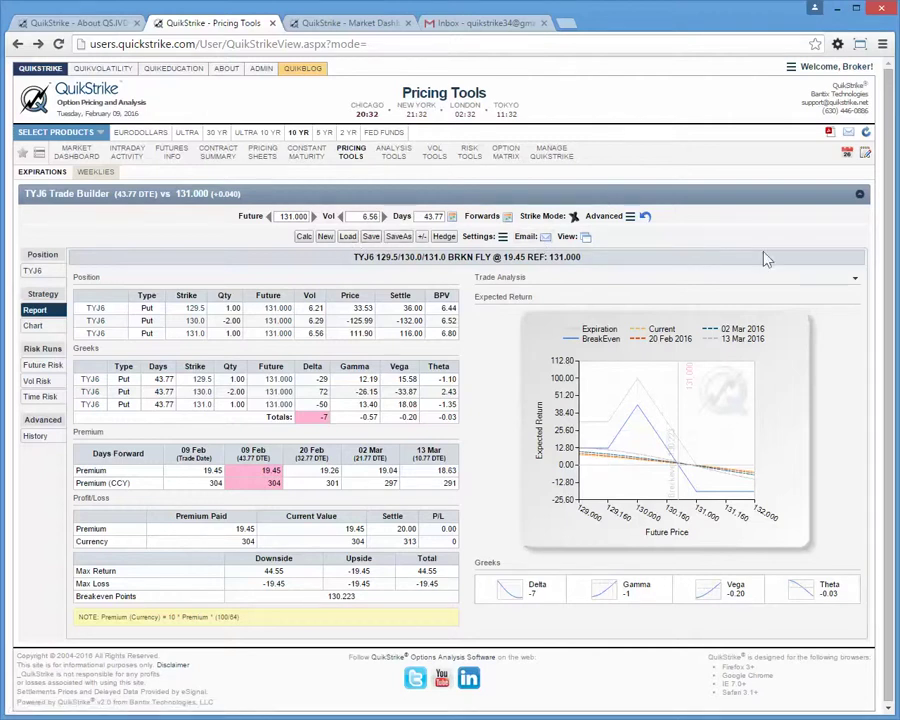
left_click(587, 238)
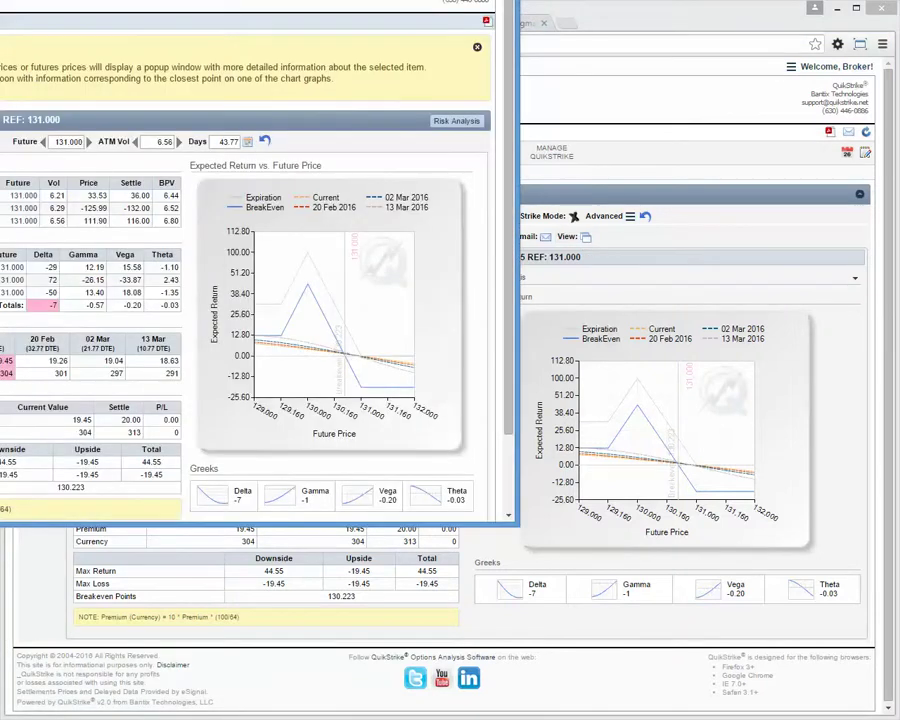
left_click_drag(230, 22, 540, 66)
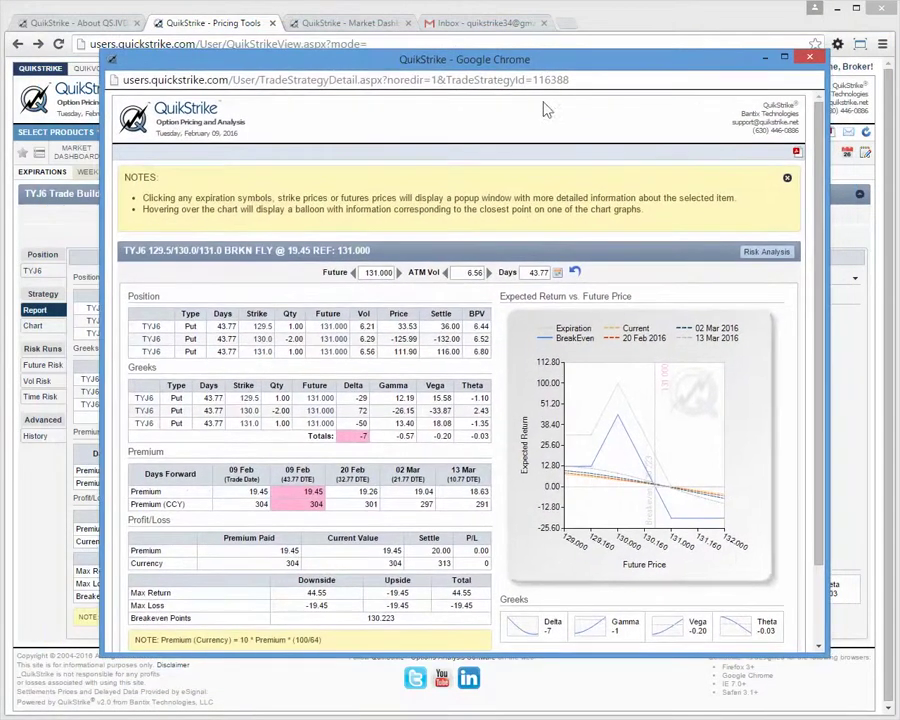
left_click(797, 153)
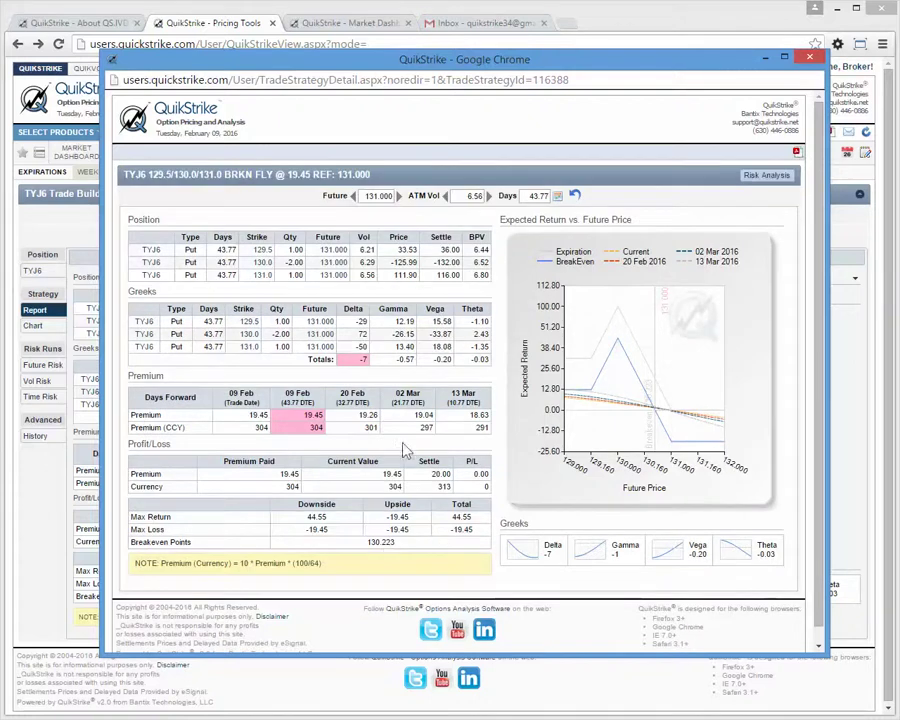
left_click_drag(381, 654, 379, 685)
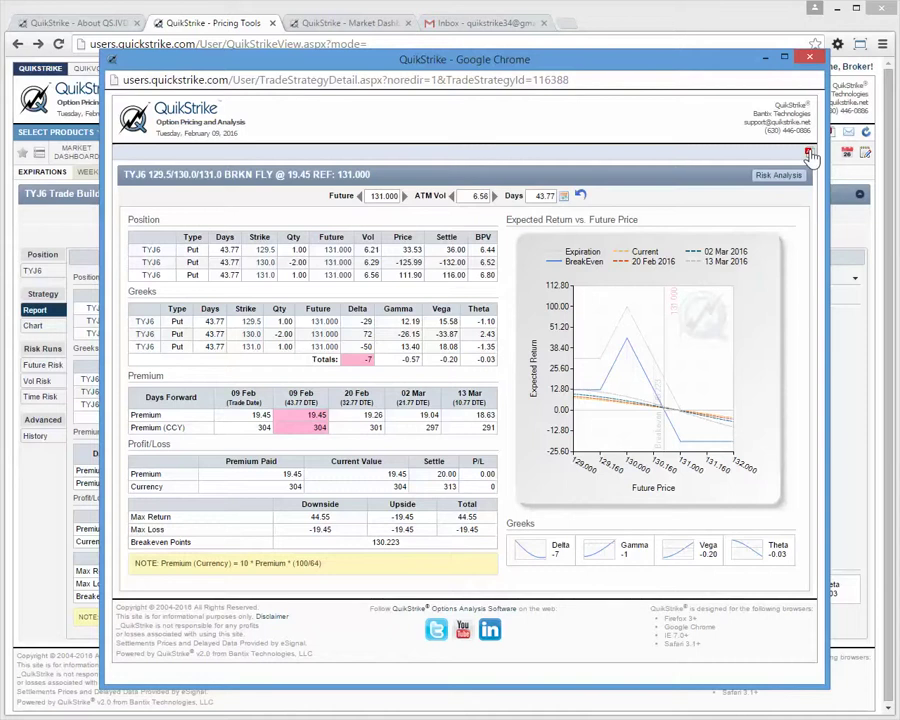
left_click(810, 60)
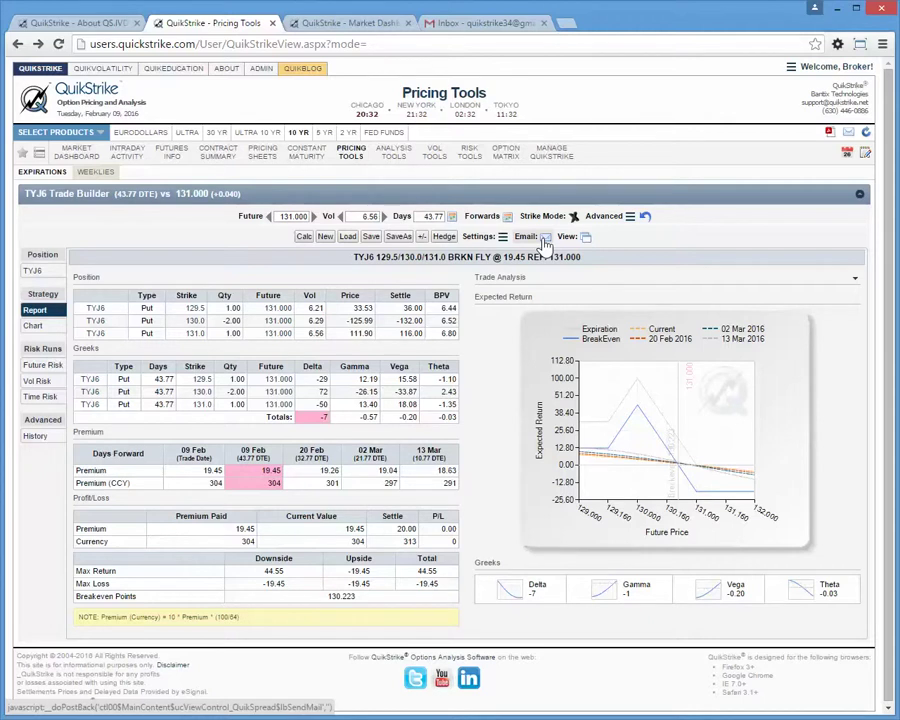
Email the TYJ6 broken butterfly to the recipient's Gmail address with the message 'Here's your trade.'.
left_click(546, 244)
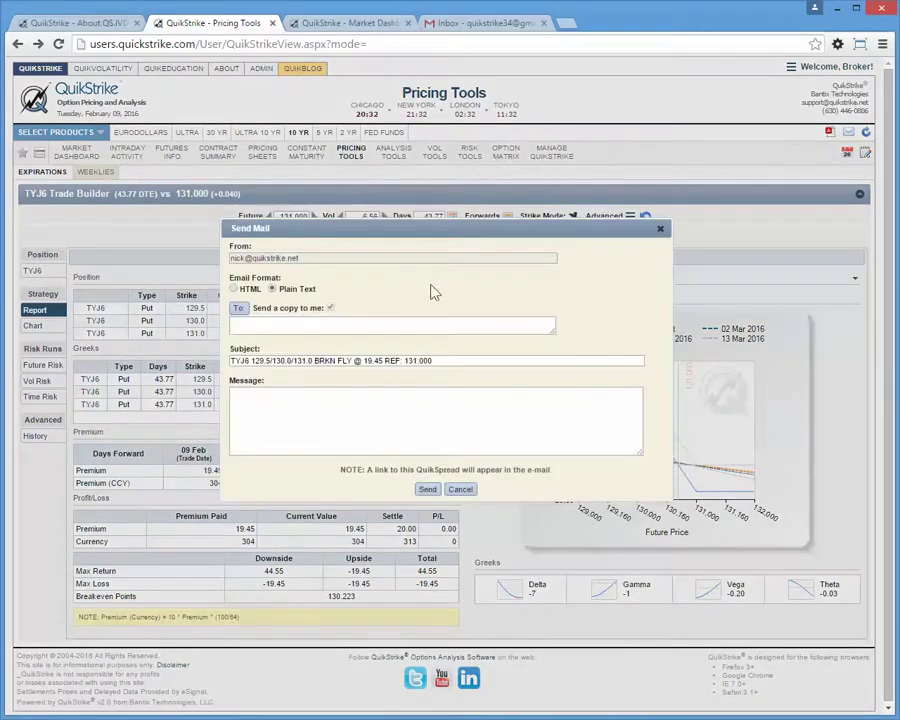
left_click(388, 323)
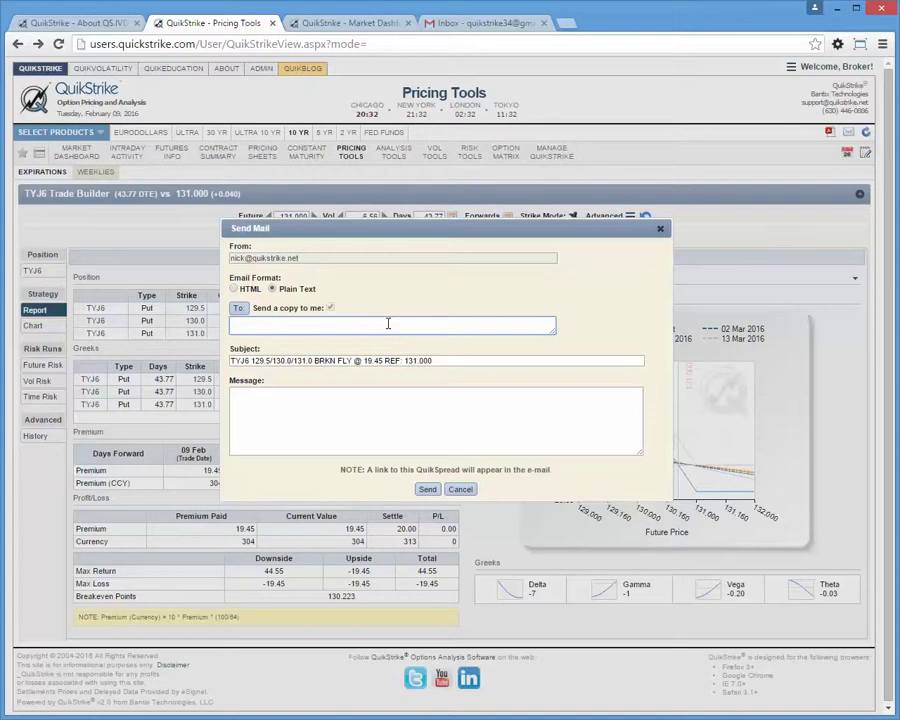
key("Tab")
key("Tab")
type("Her")
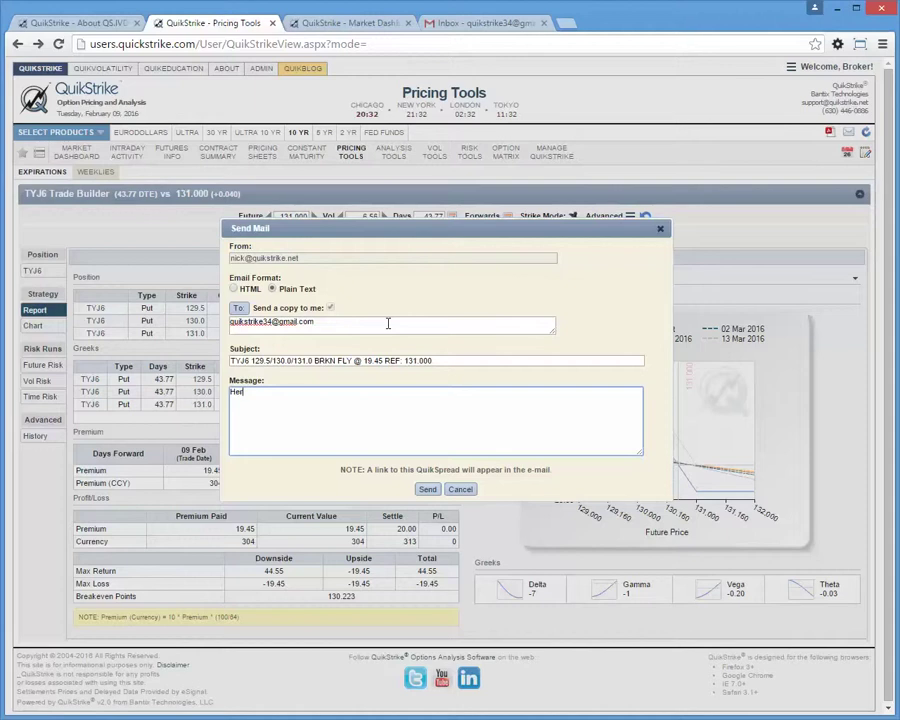
type("e's your trade.")
left_click(427, 490)
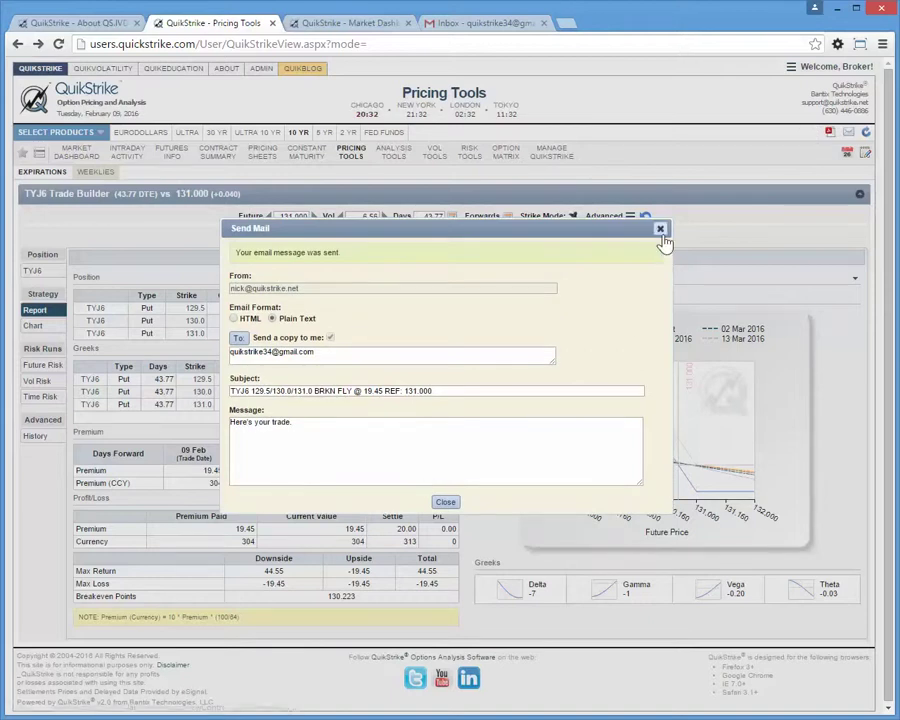
left_click(660, 228)
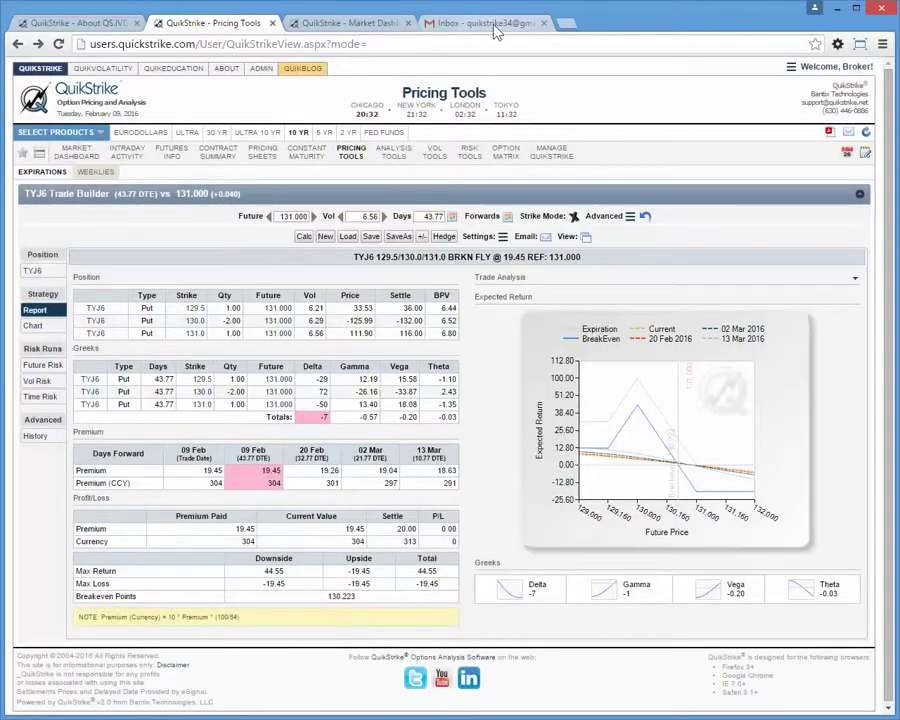
In Gmail, refresh the inbox, open the QuikStrike trade message and follow its strategy link.
left_click(494, 30)
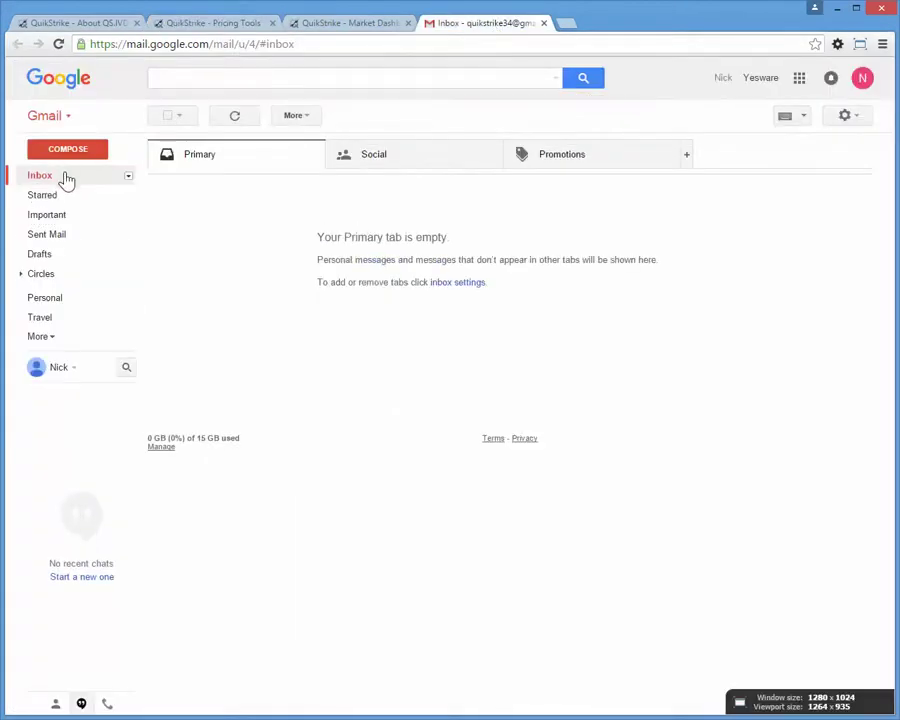
left_click(55, 179)
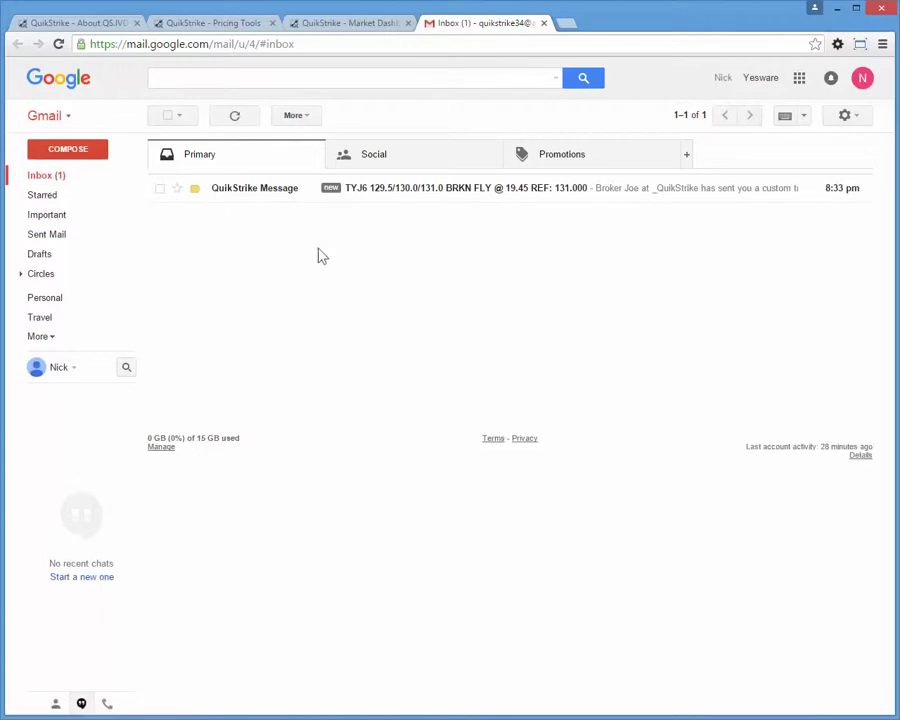
left_click(275, 197)
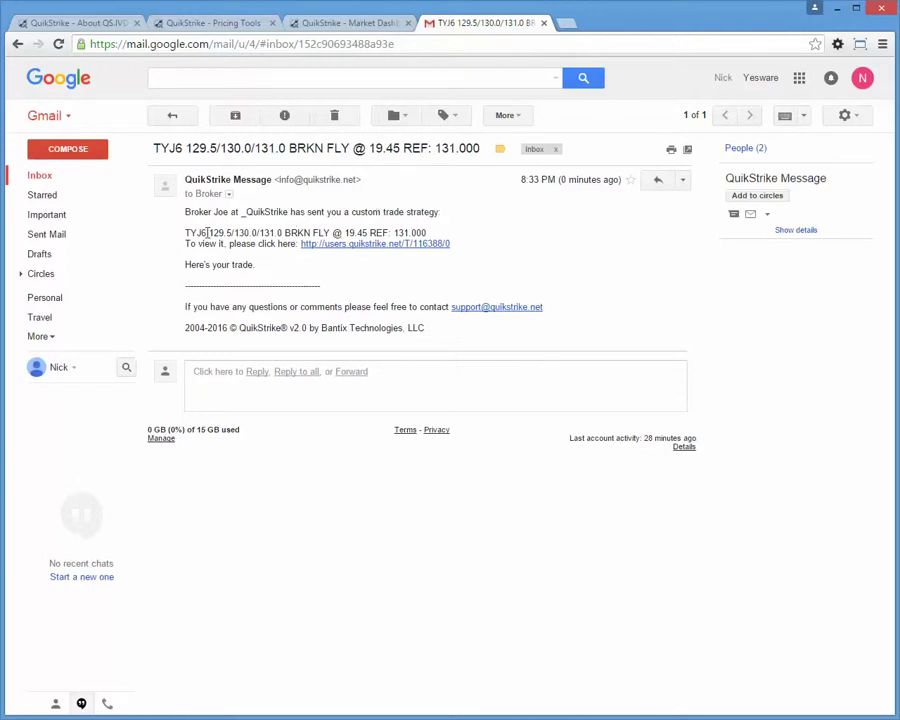
left_click(357, 245)
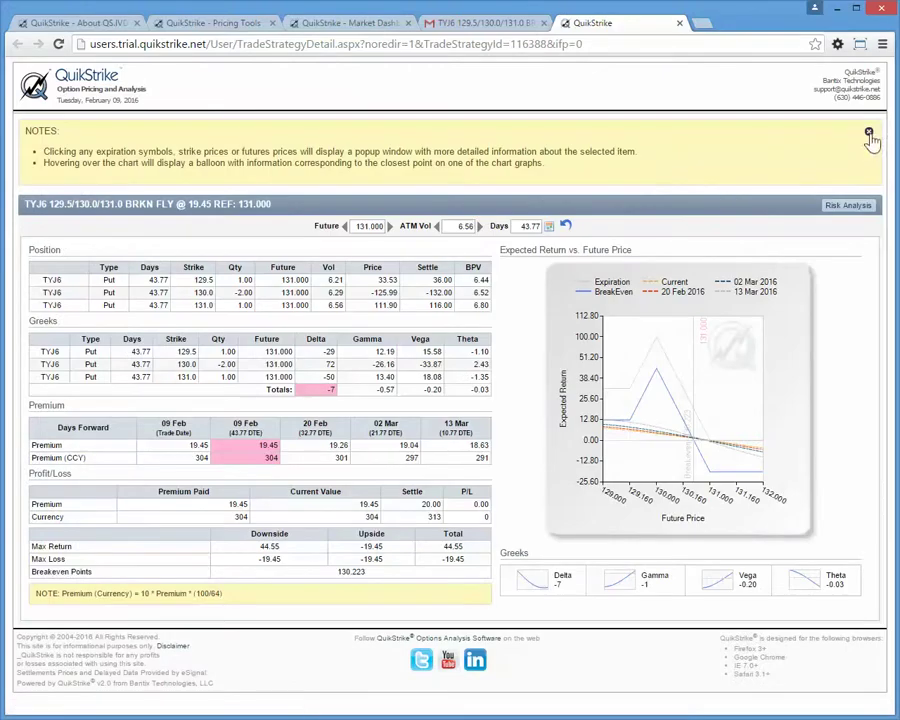
Close the Notes panel, nudge the Future up to 131.095, then close the strategy tab.
left_click(869, 134)
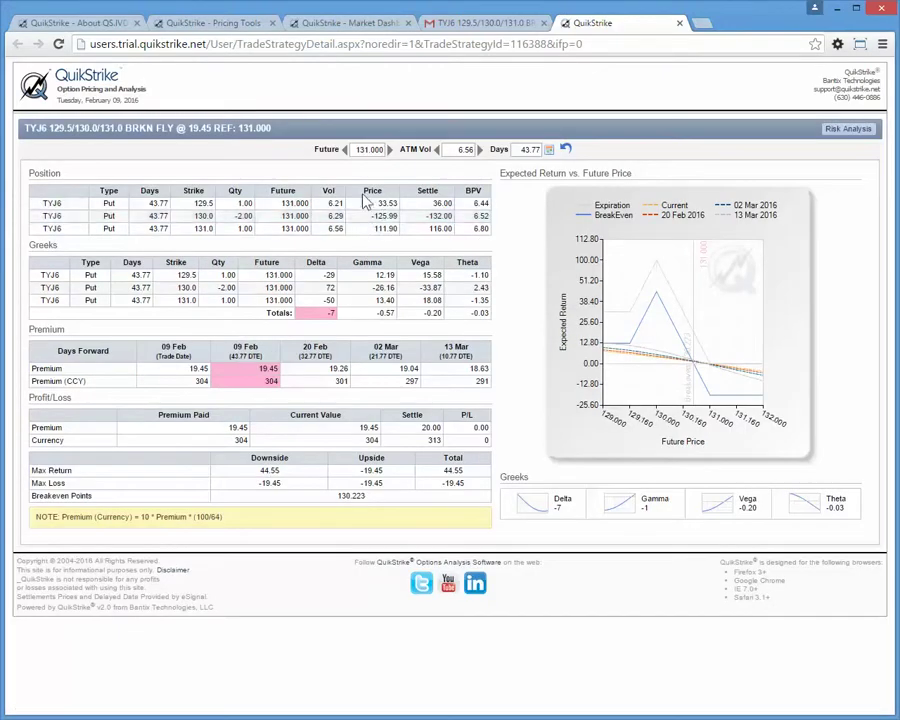
left_click(390, 150)
left_click(390, 151)
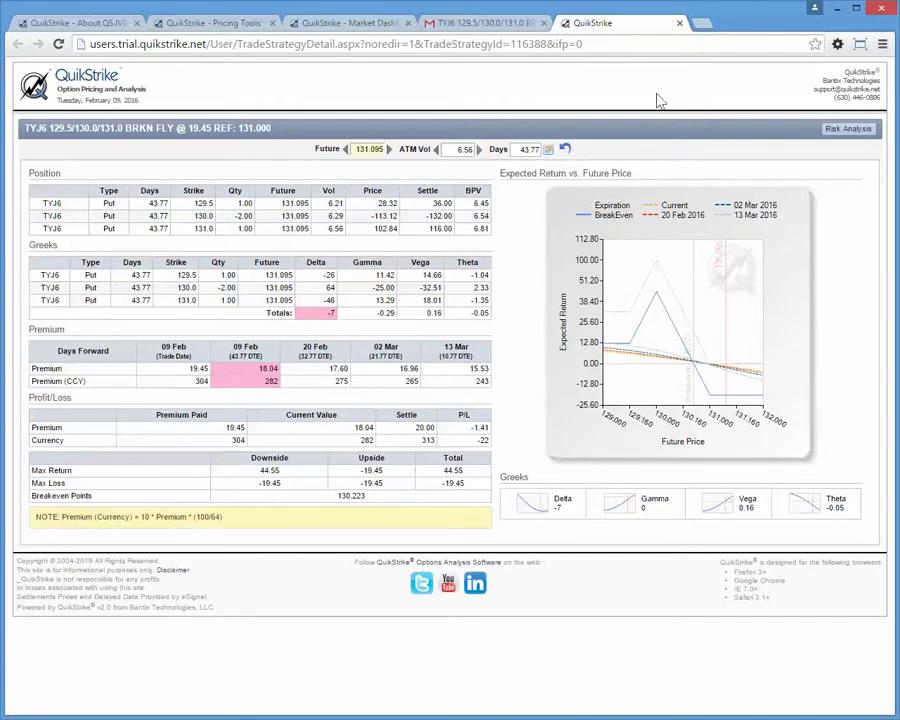
left_click(680, 24)
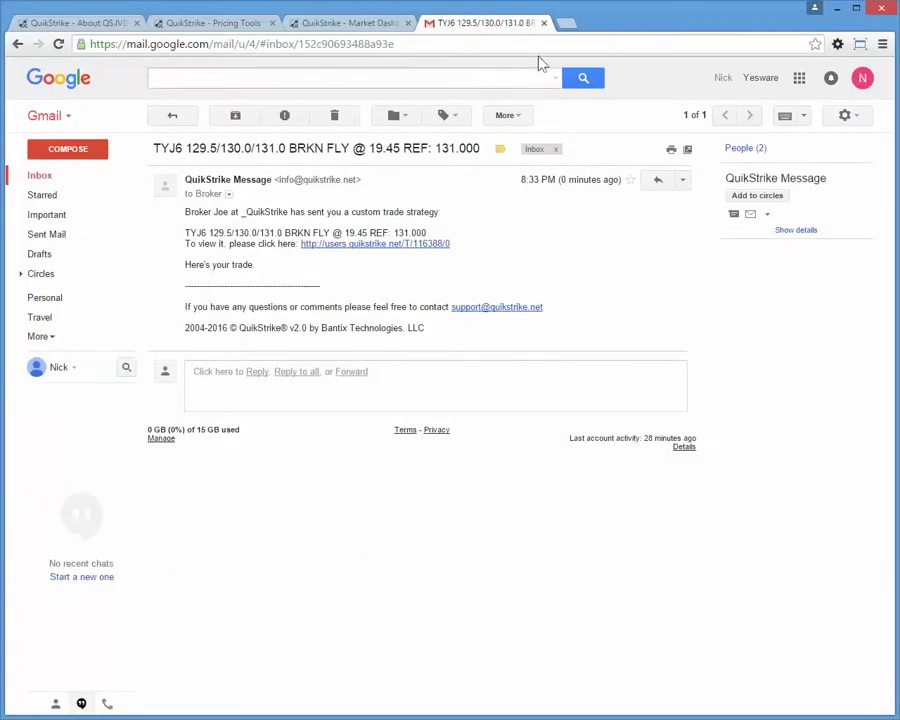
left_click(340, 23)
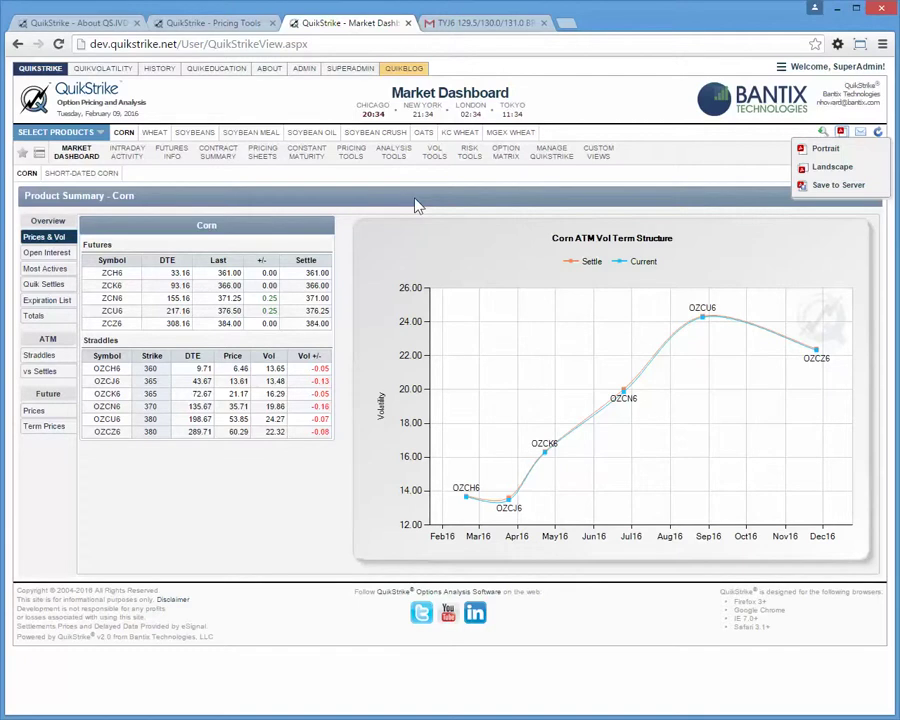
Review the Corn Product Summary with its ATM vol term structure on the Market Dashboard.
mouse_move(474, 163)
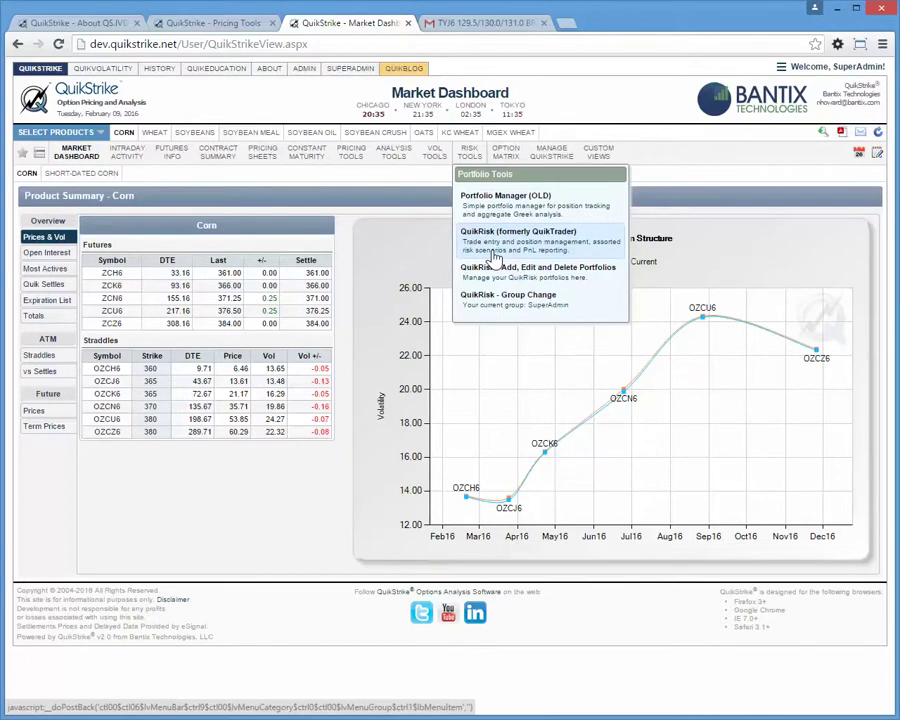
Visit the Support comments form from the account menu, then return to the Pricing Tools page.
left_click(236, 24)
left_click(818, 67)
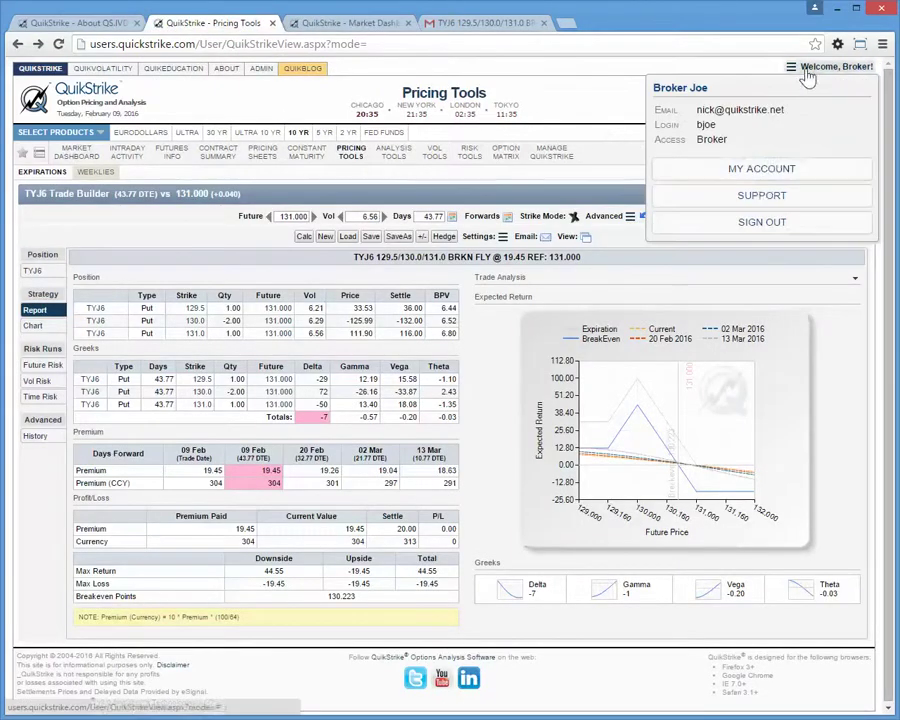
left_click(760, 196)
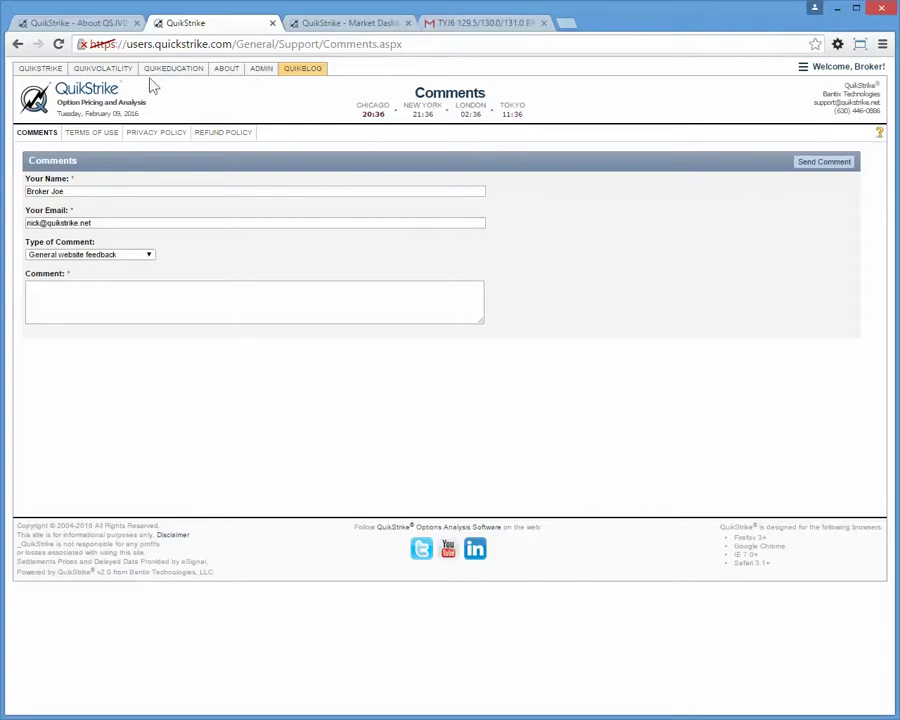
left_click(45, 69)
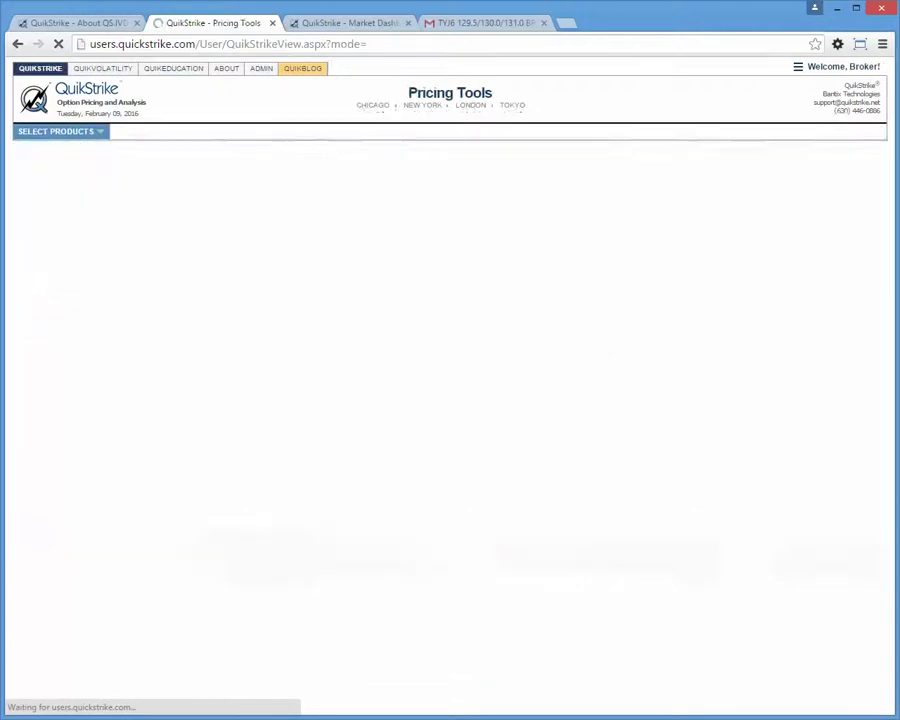